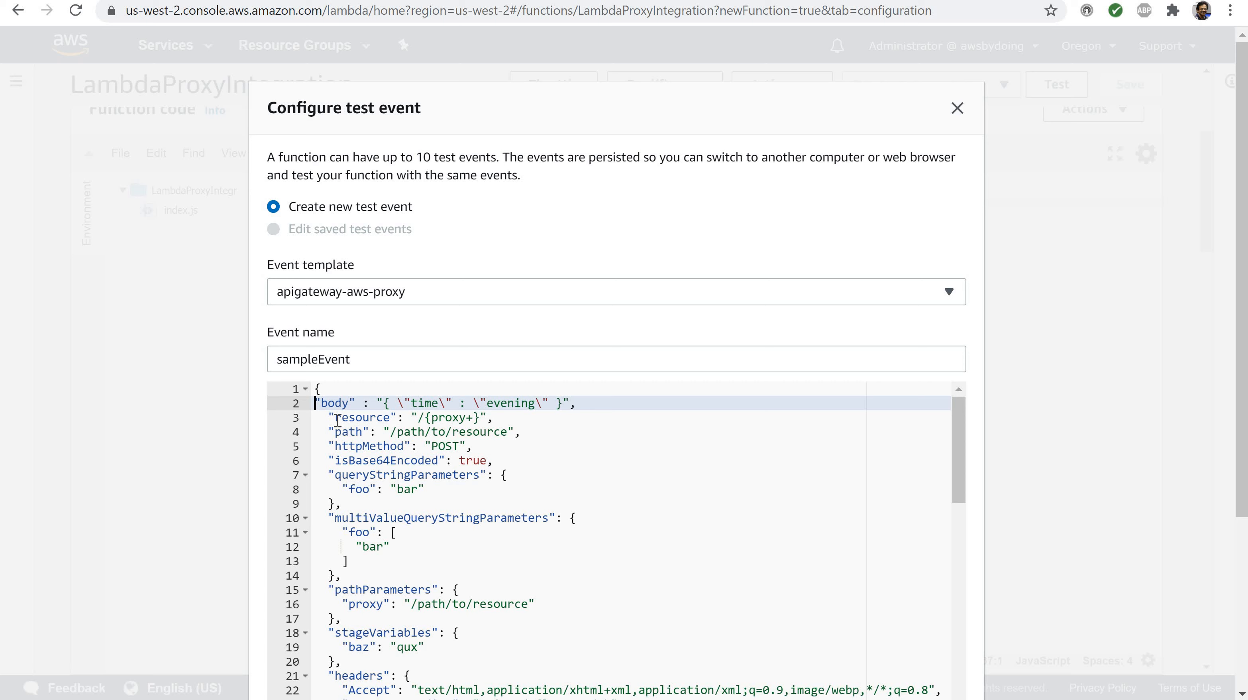
Step: Indent the body line and replace the queryStringParameters block with city "Seattle" and a sample person's name, keeping multiValueQueryStringParameters on its own line
key(Tab)
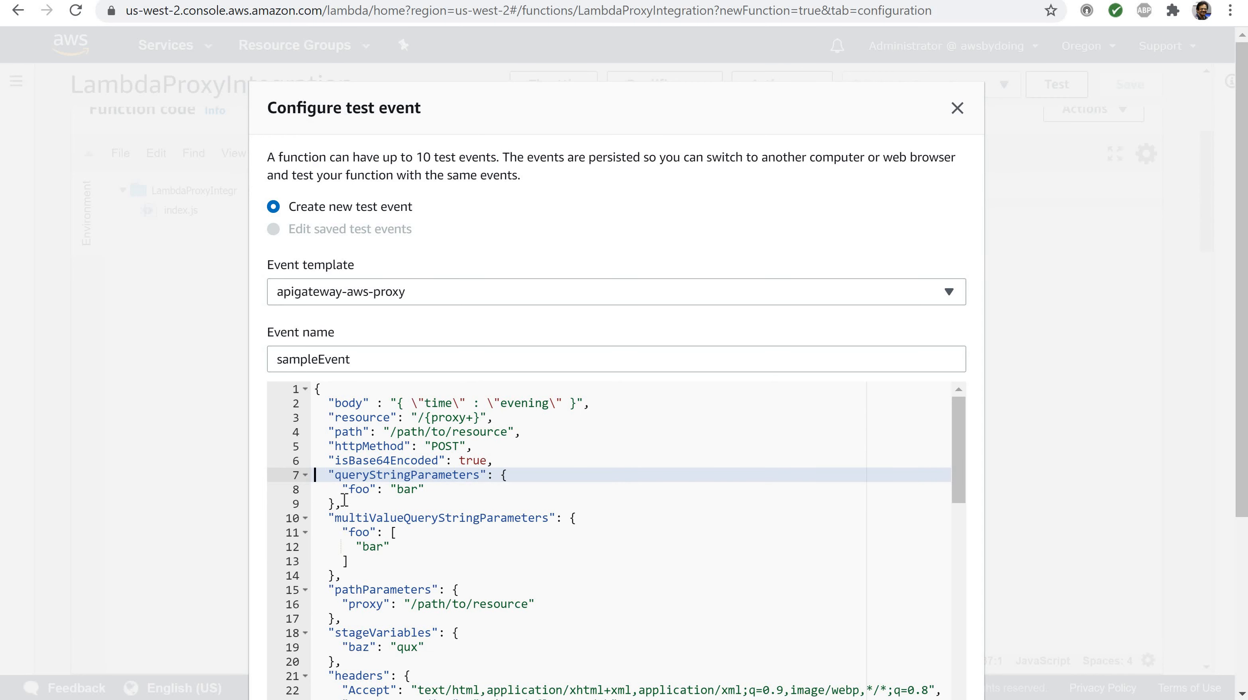
key(shift+Down)
key(shift+Down)
key(shift+Down)
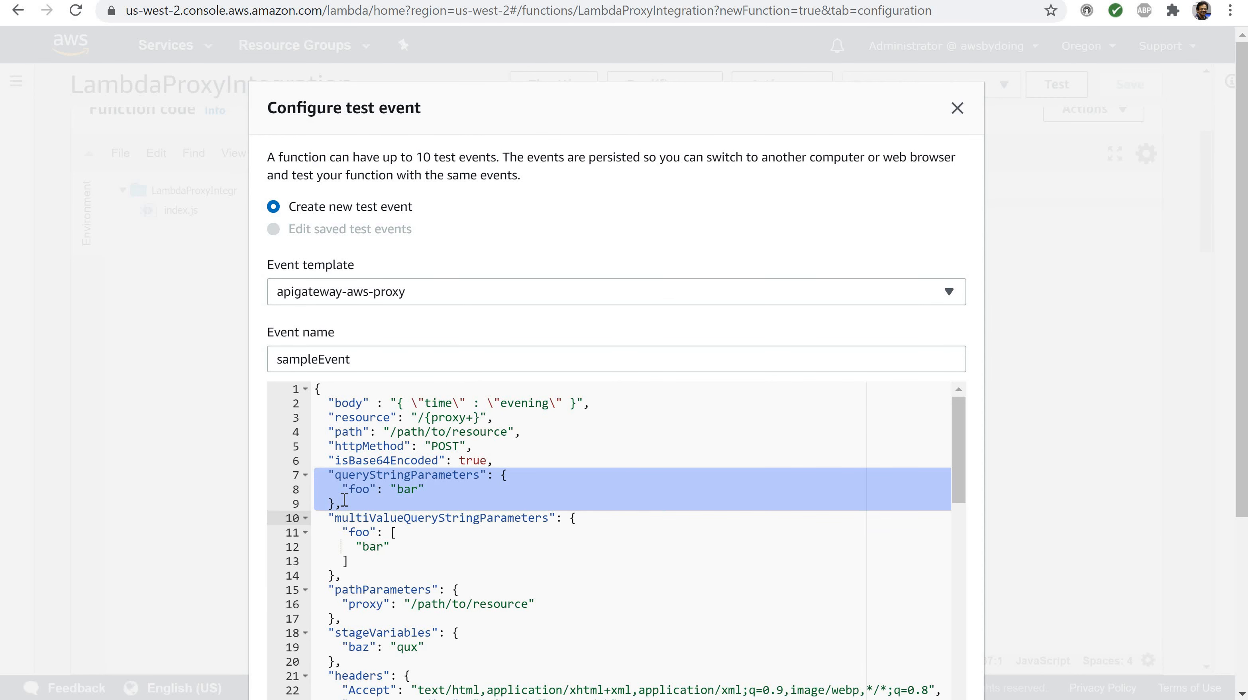
text("queryStringParameters" : {         "city" : "Seattle",         "name" : "John"     },)
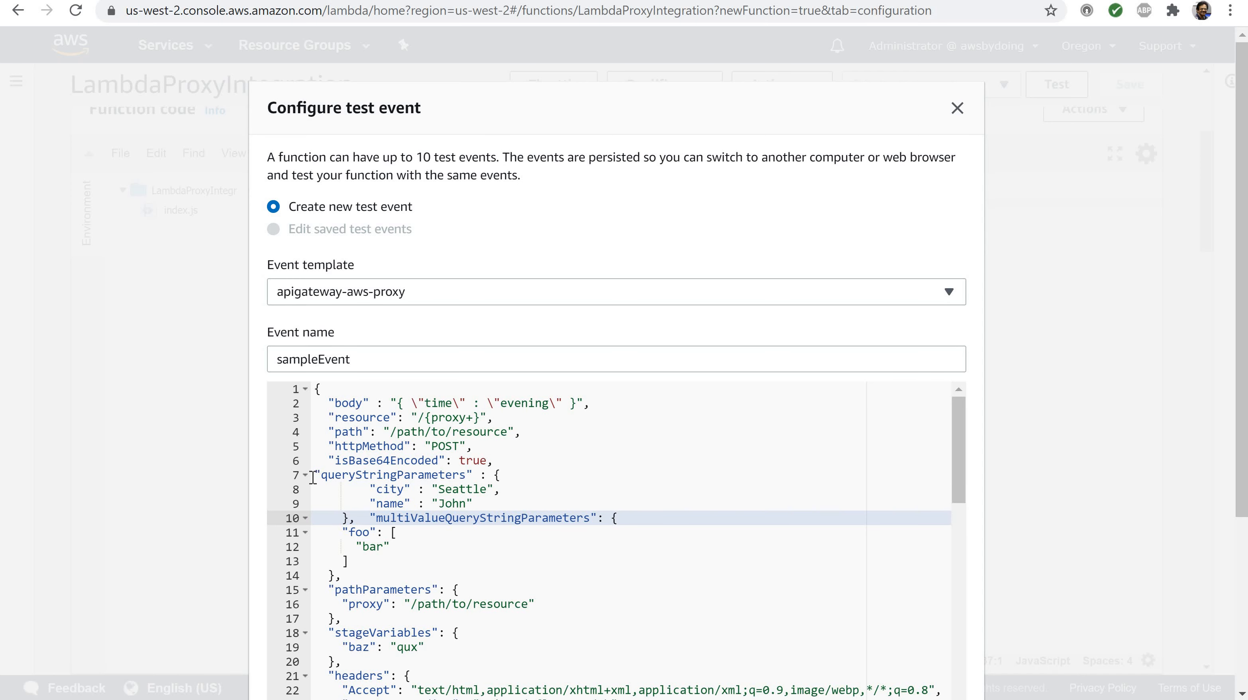
click(312, 477)
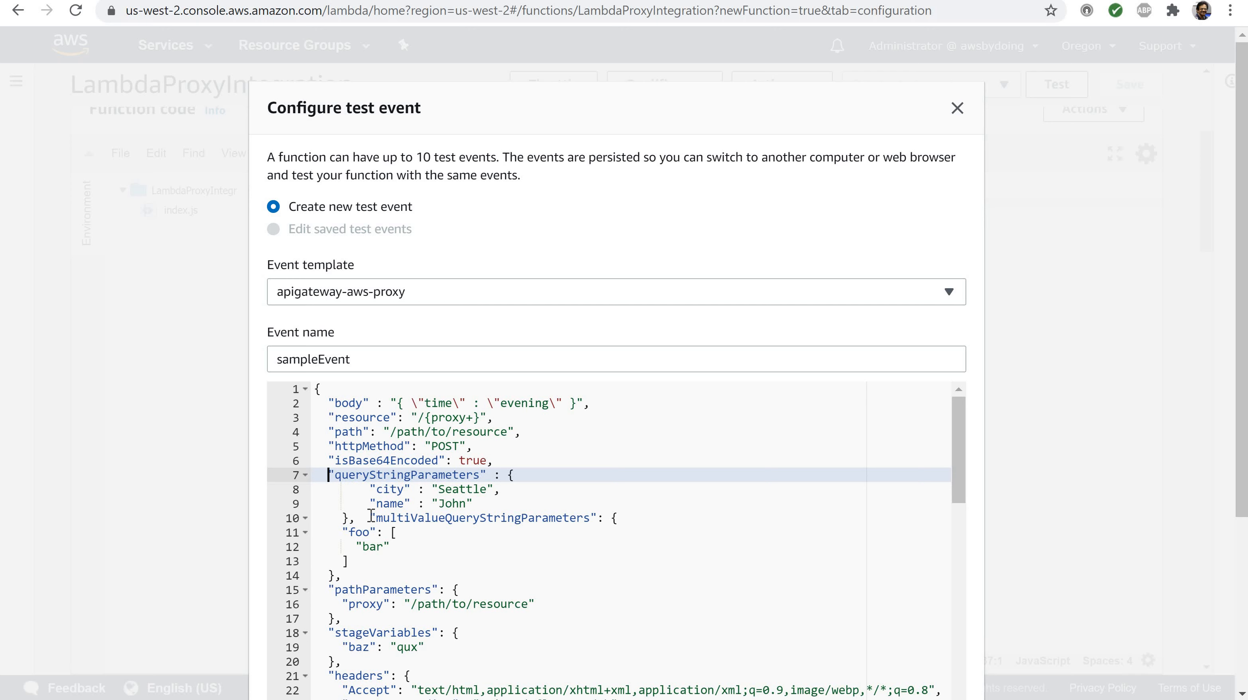
click(371, 516)
key(Return)
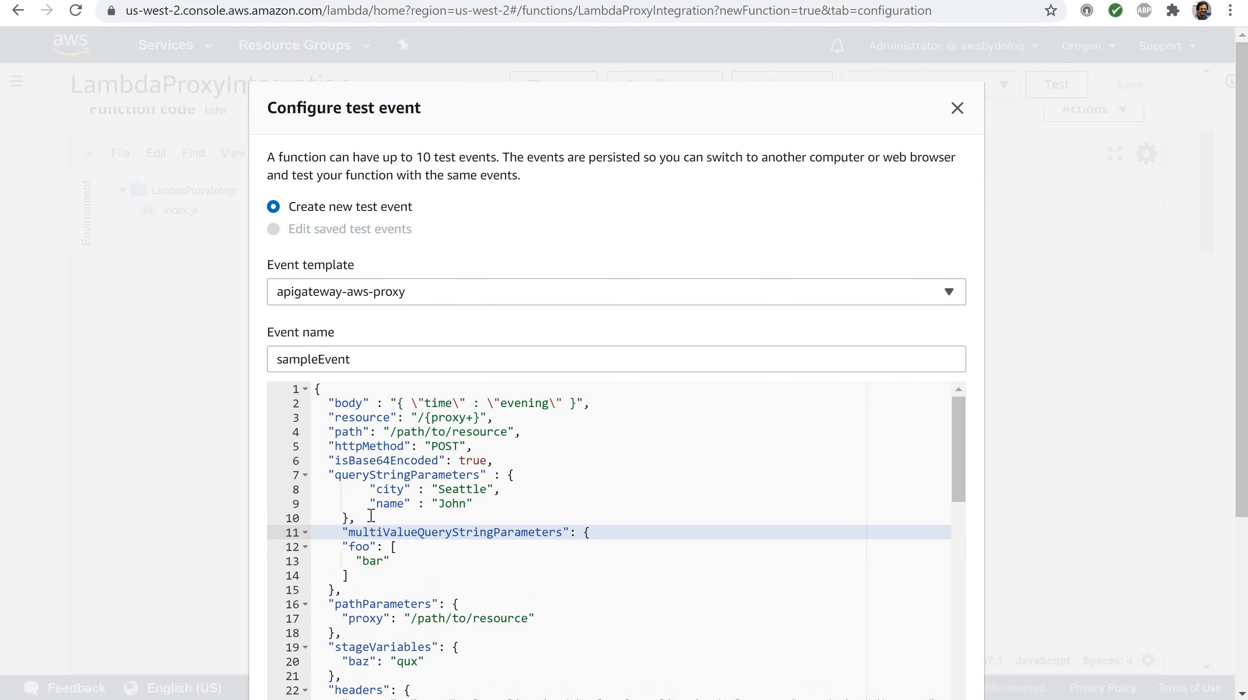
key(BackSpace)
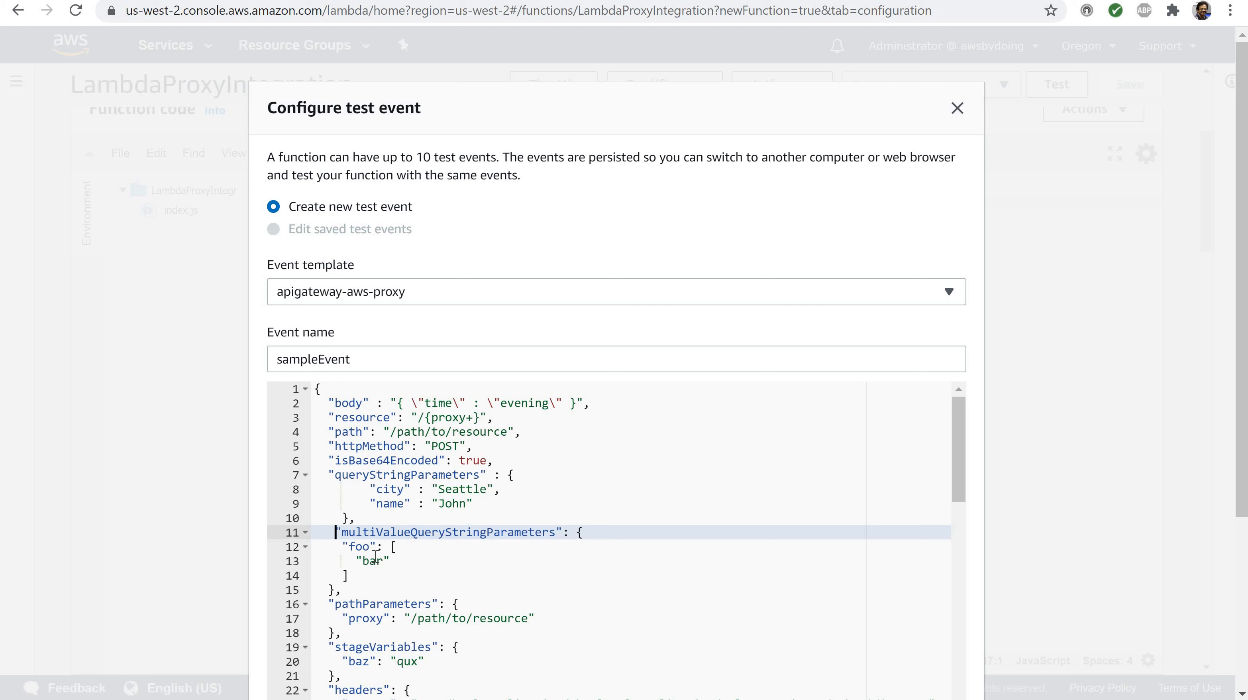
Step: Add a "day" : "Thursday" entry after X-Forwarded-Proto at the end of the test event's headers block
scroll(376, 556, down, 3)
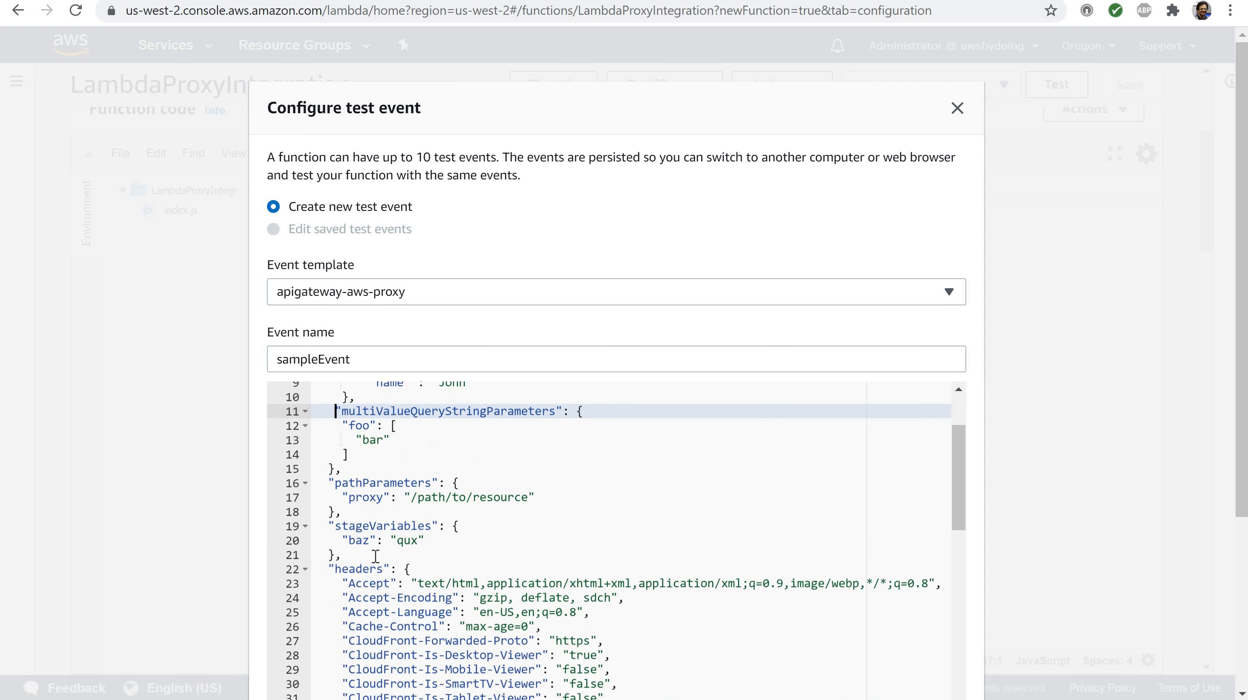
scroll(375, 556, down, 9)
scroll(358, 506, up, 6)
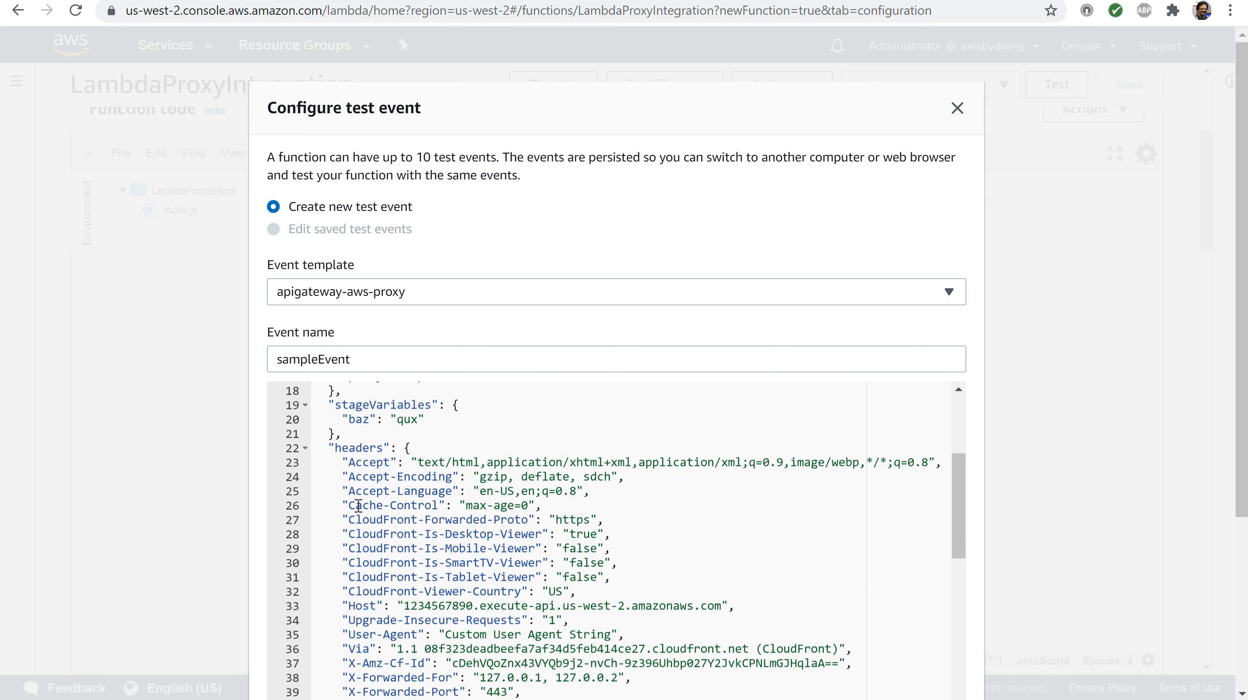
click(358, 505)
key(Down)
key(Down)
key(Down)
key(Down)
key(Down)
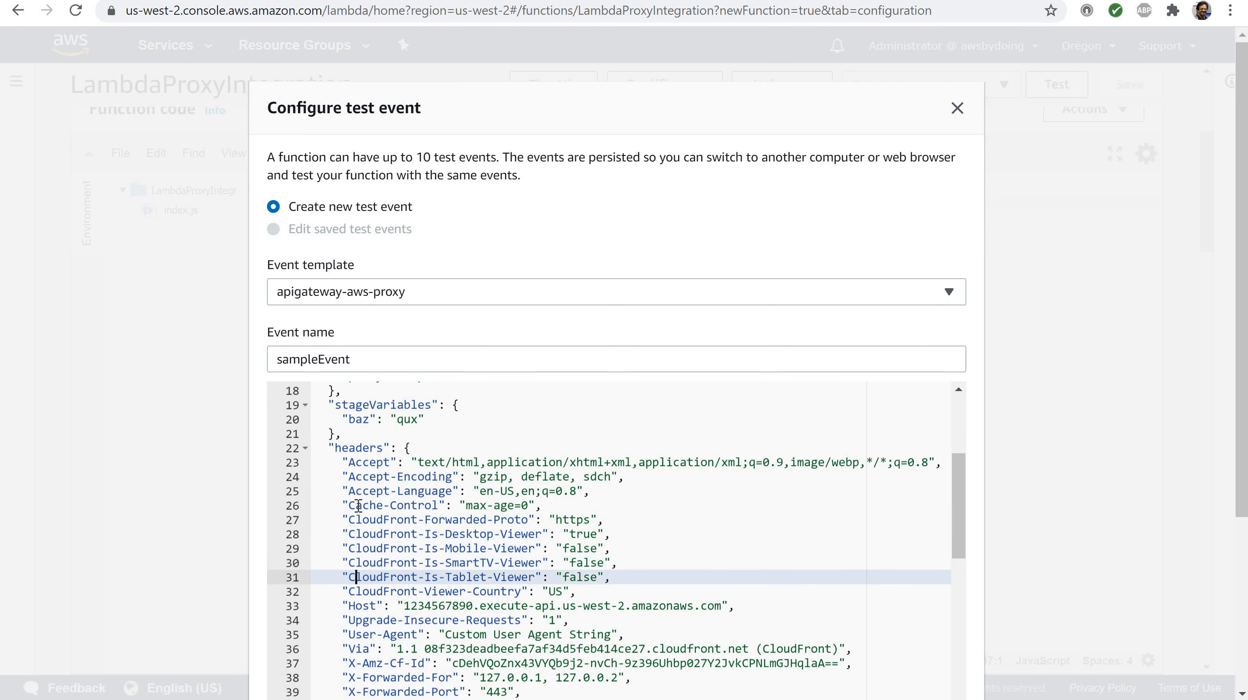
key(Down)
key(Down)
key(Down)
key(Down)
key(Down)
key(Down)
key(Down)
key(Down)
key(Down)
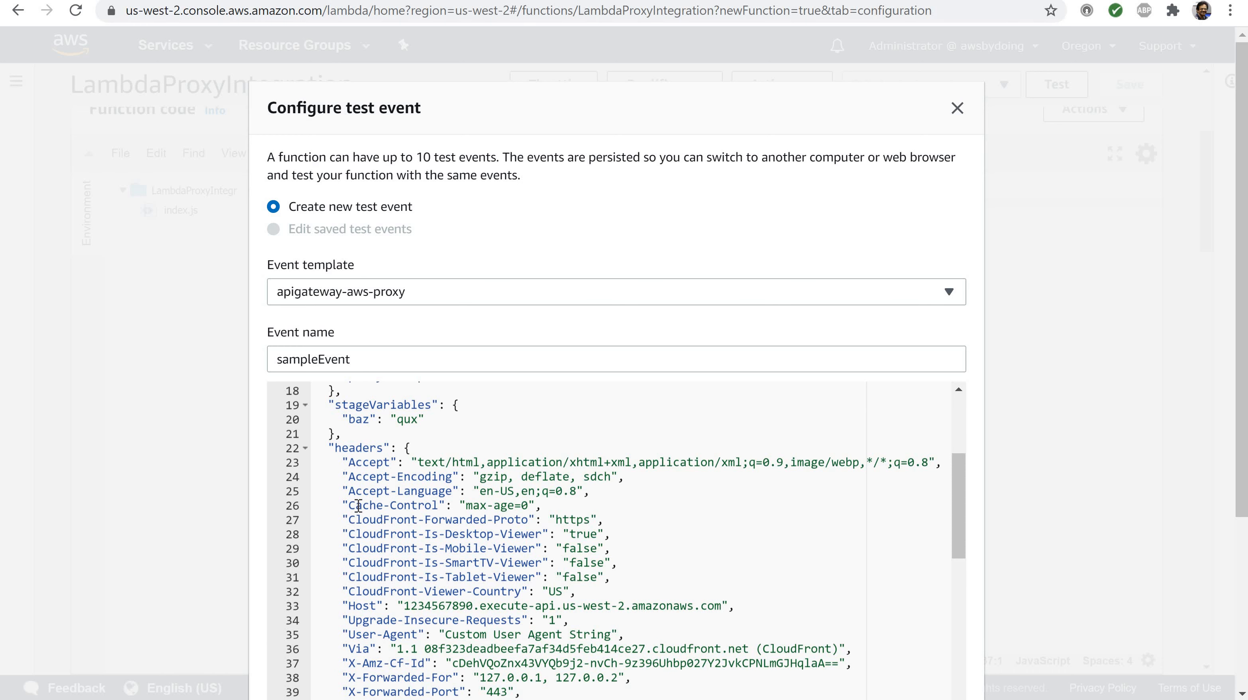
key(Down)
key(Down)
key(Down)
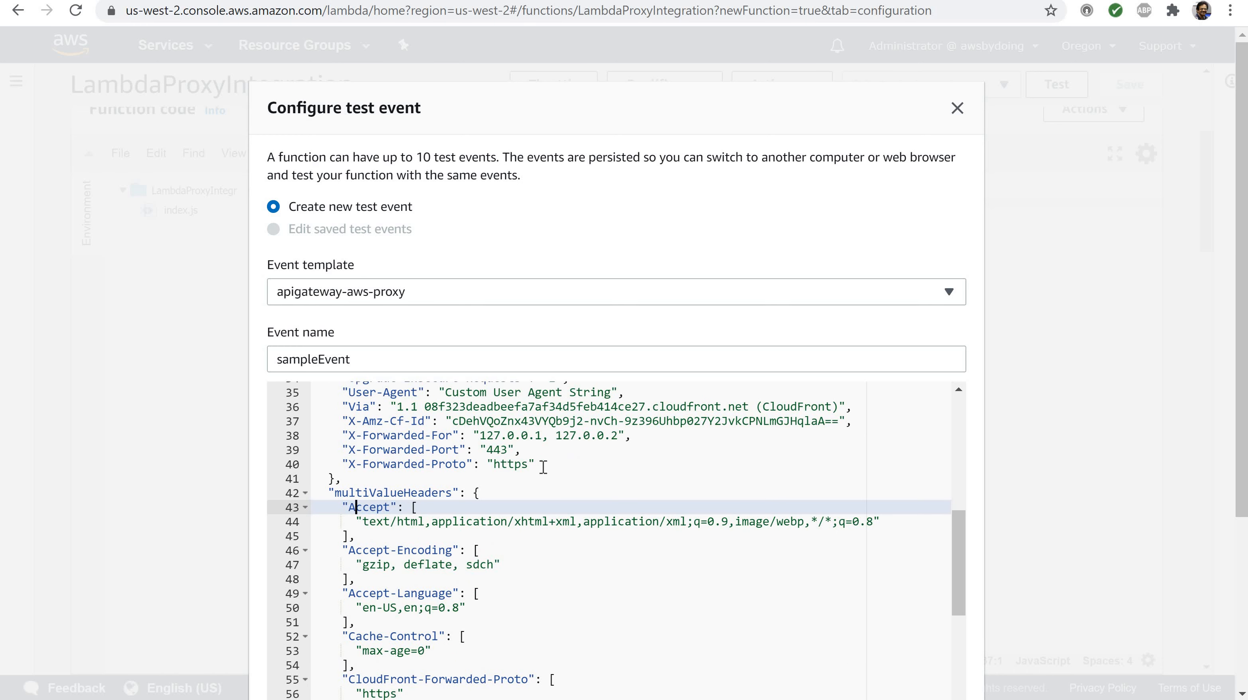
click(538, 464)
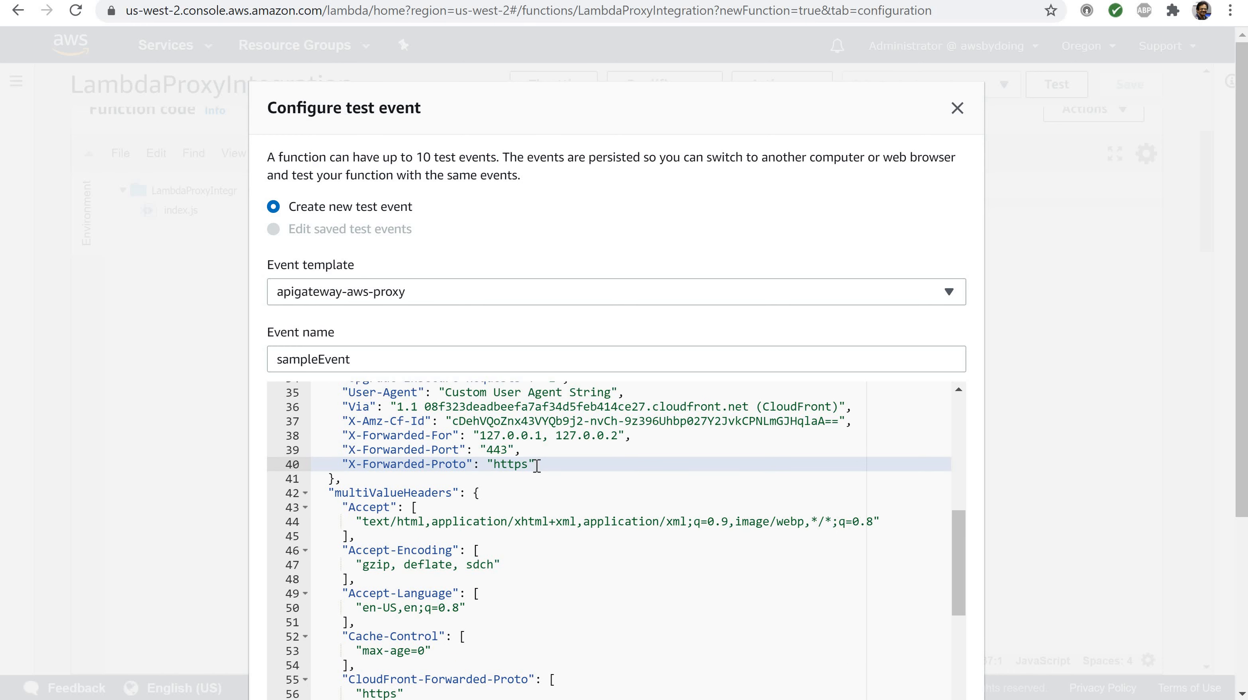
text(,)
key(Return)
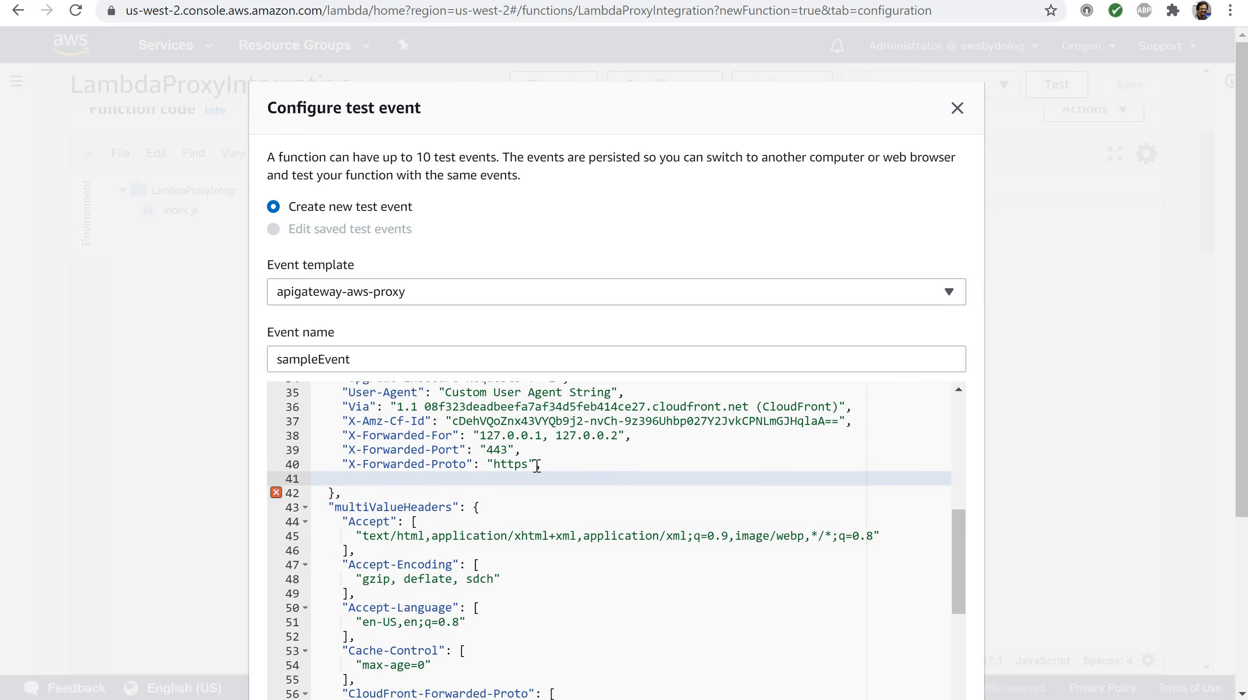
text("day" : "Thursday")
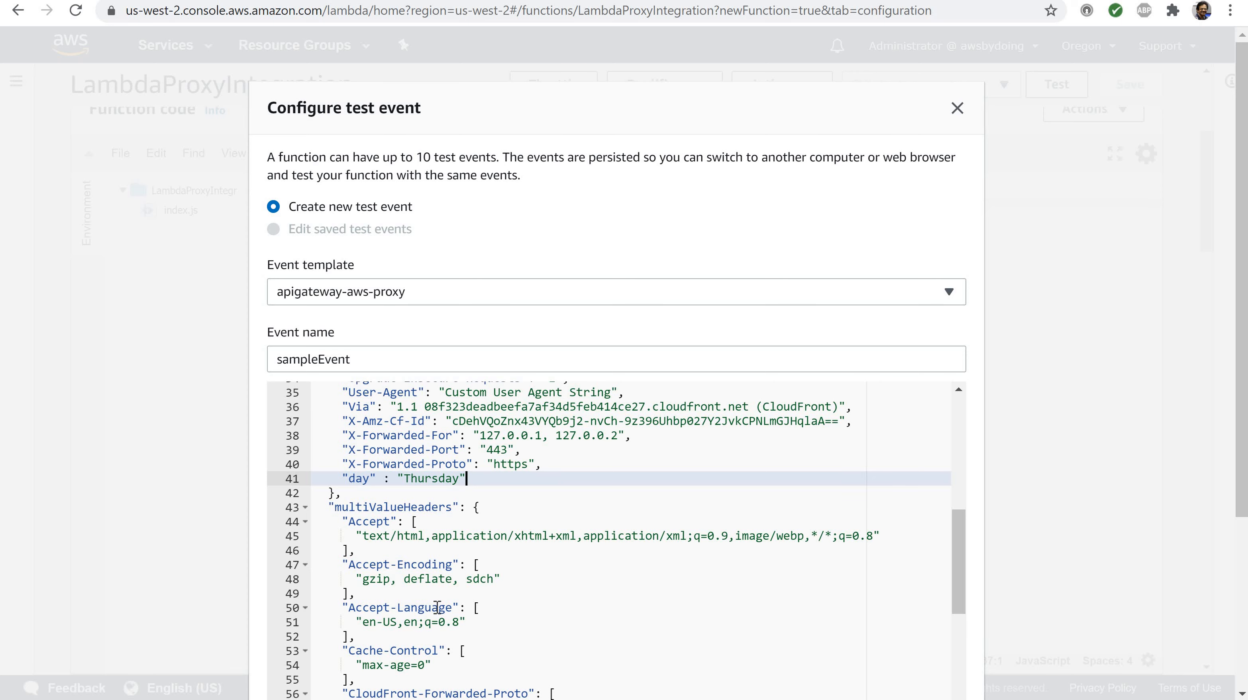
Step: Create the sampleEvent test event from the edited JSON
scroll(438, 608, down, 5)
scroll(438, 608, down, 8)
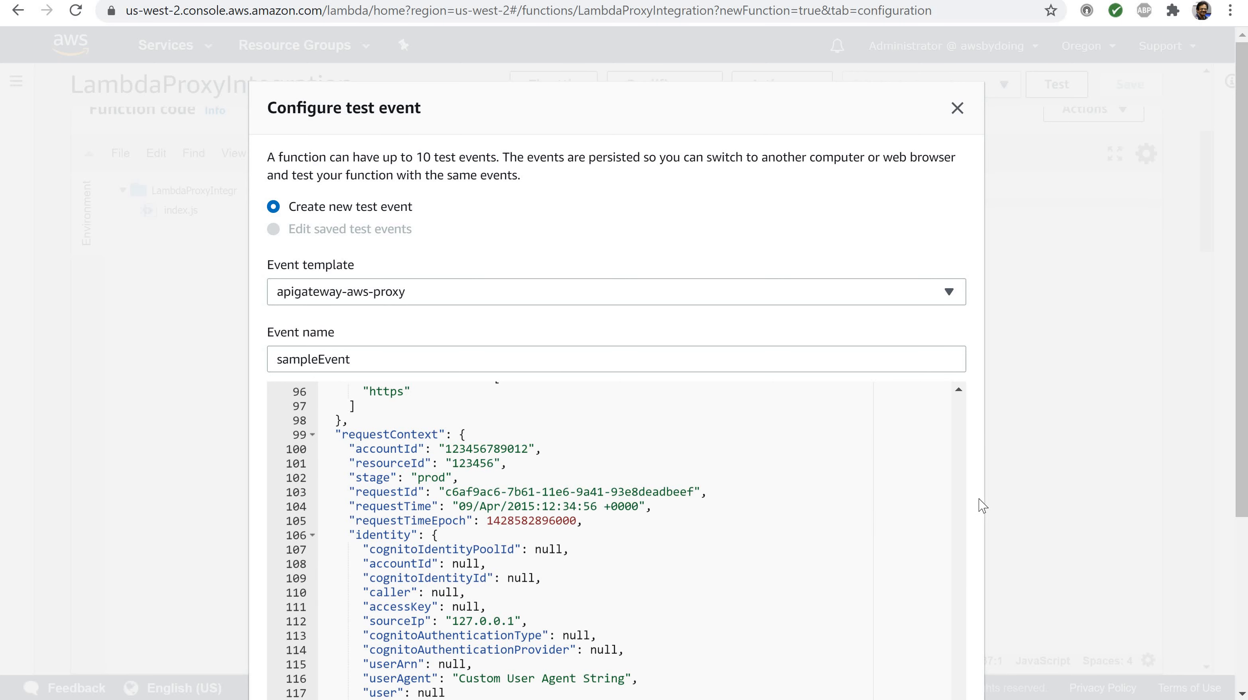
scroll(978, 505, down, 5)
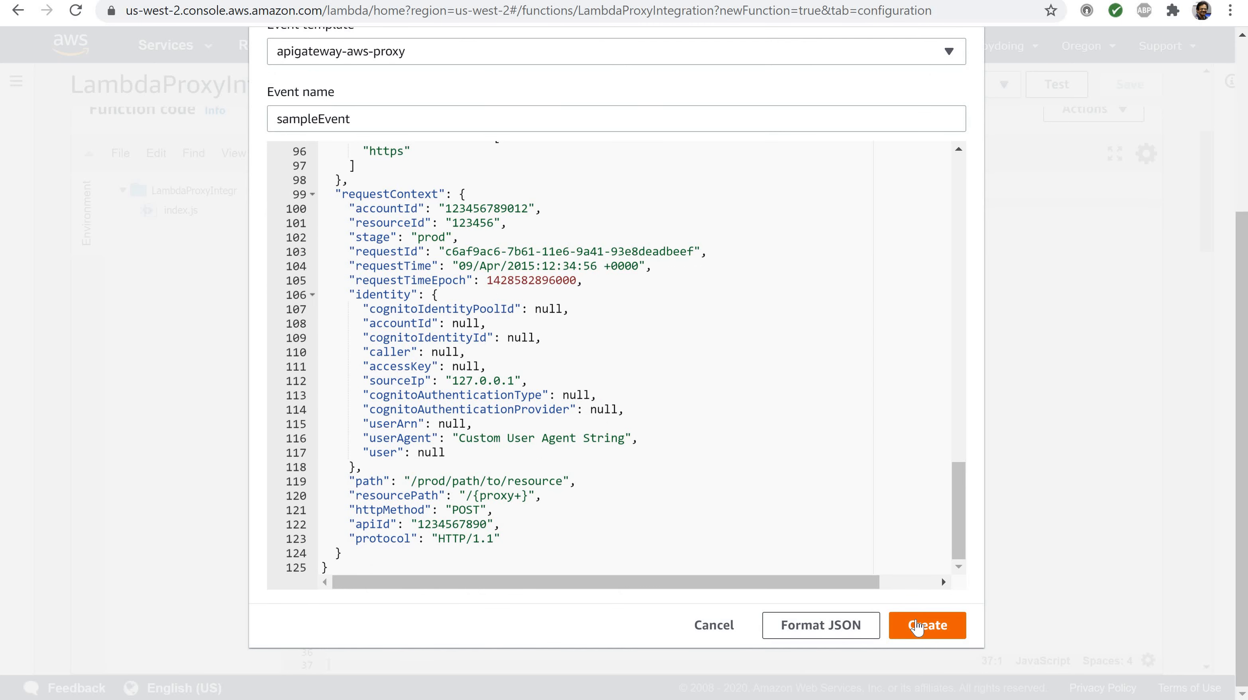
click(917, 627)
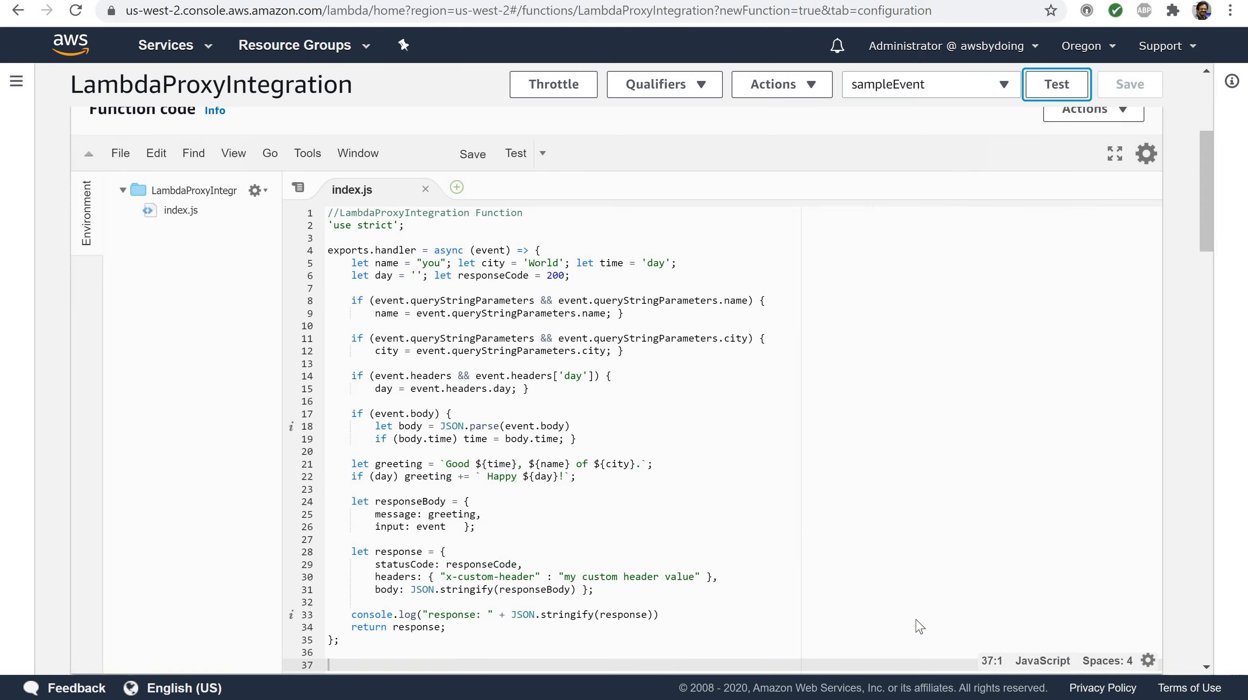
Step: Test the LambdaProxyIntegration function with sampleEvent and expand the execution details to read the message in the returned body
scroll(780, 510, down, 10)
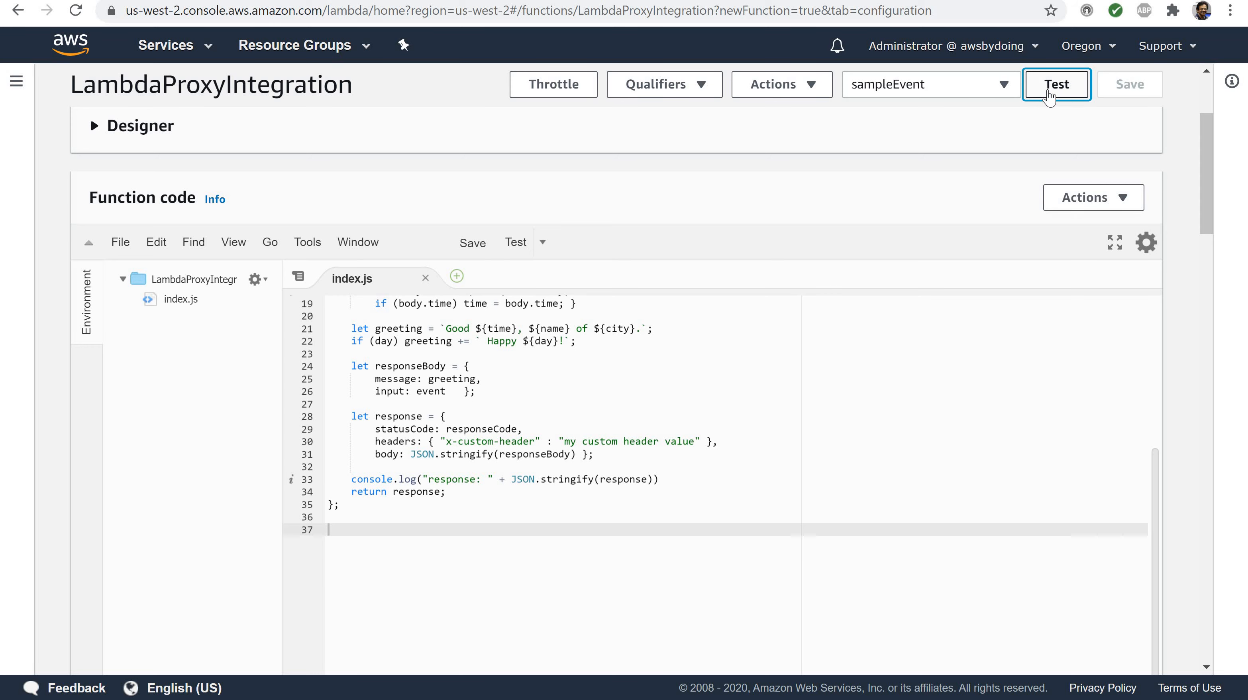
click(1049, 96)
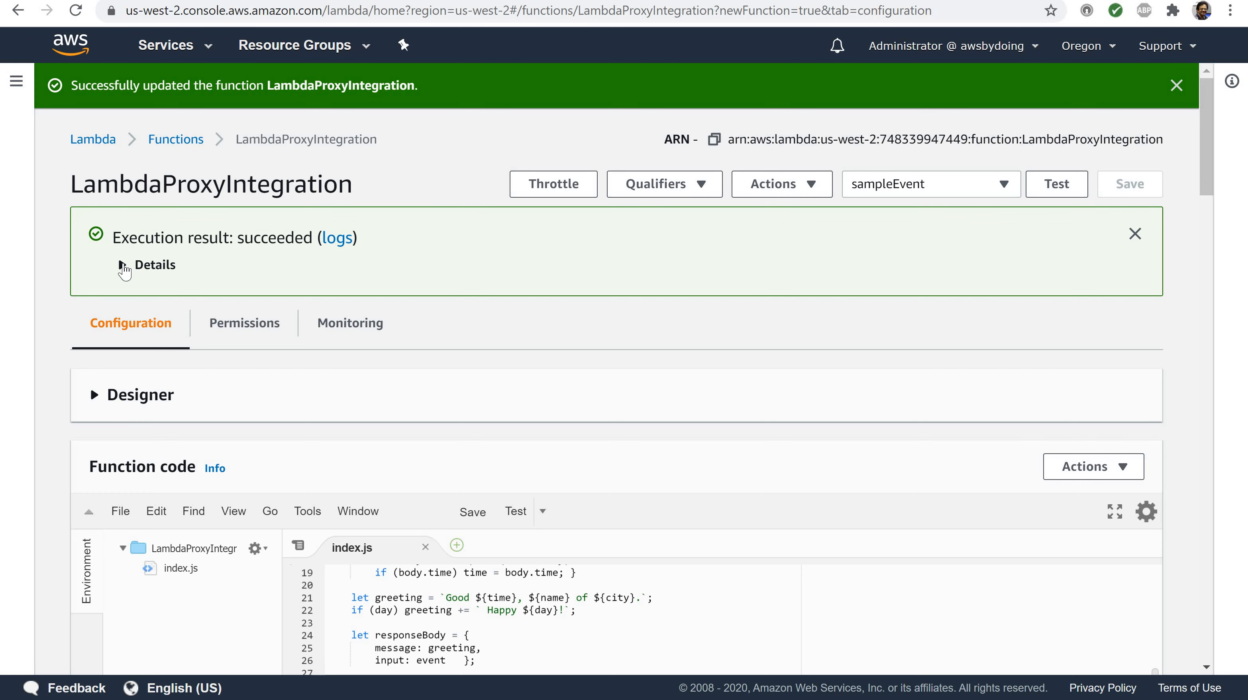
click(122, 265)
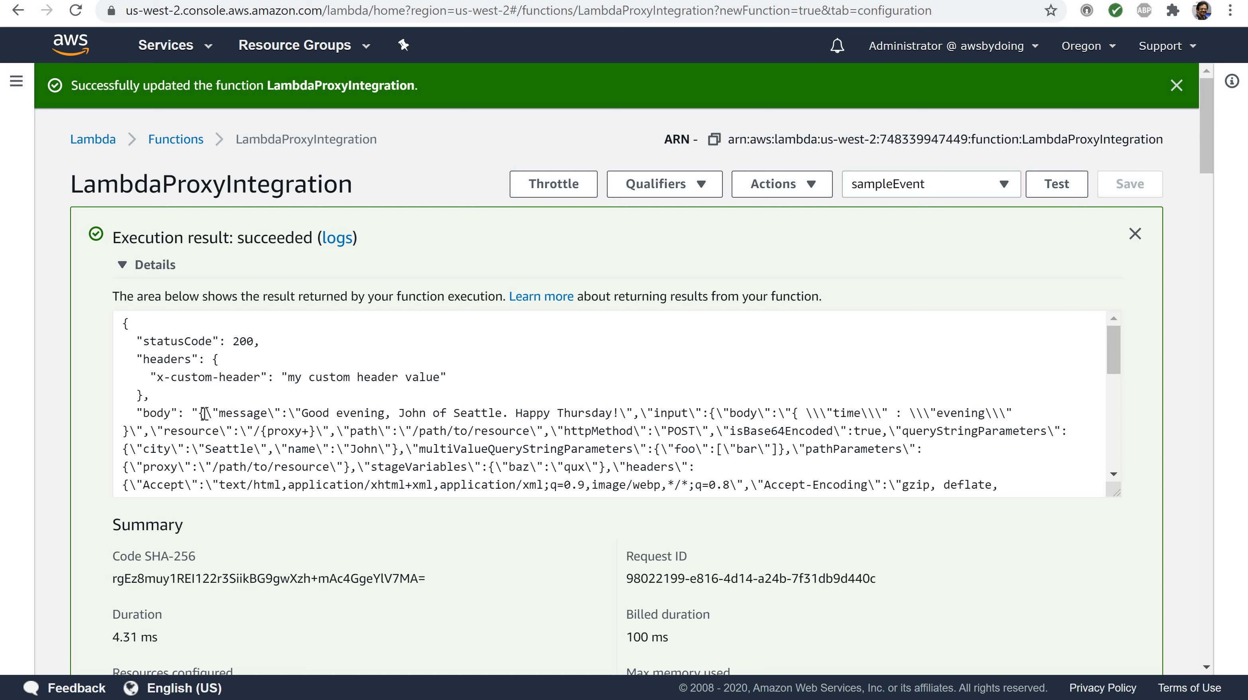
drag(204, 413, 621, 415)
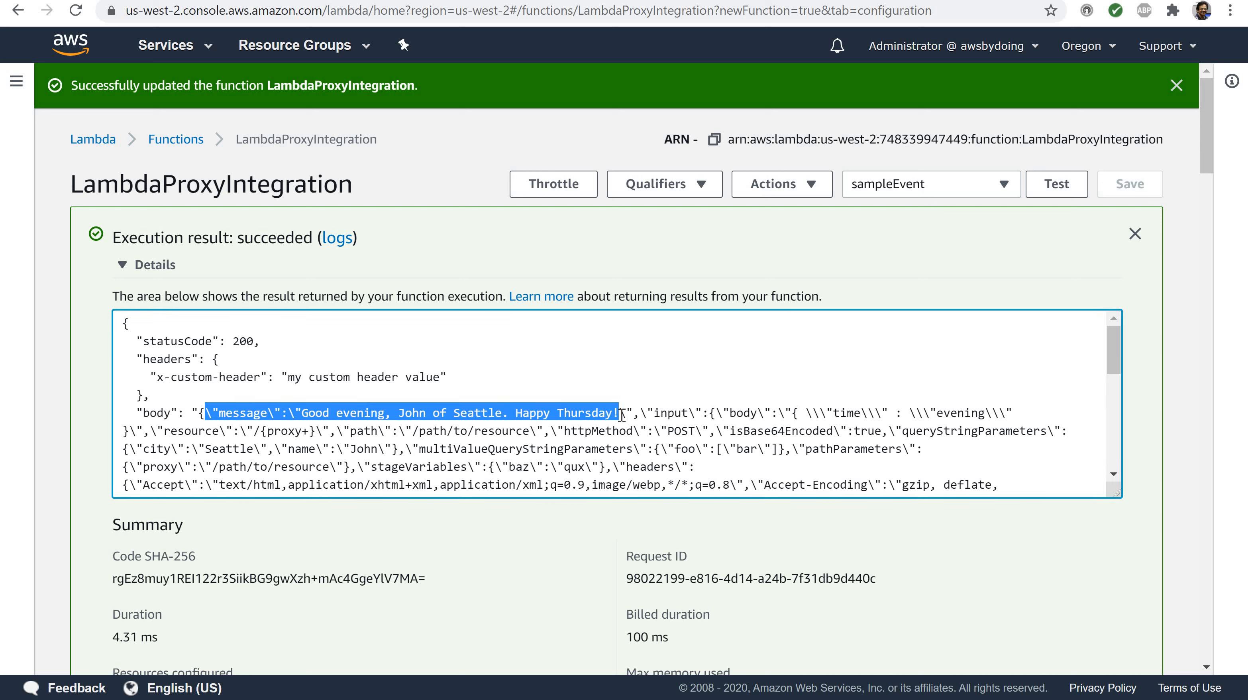
click(563, 431)
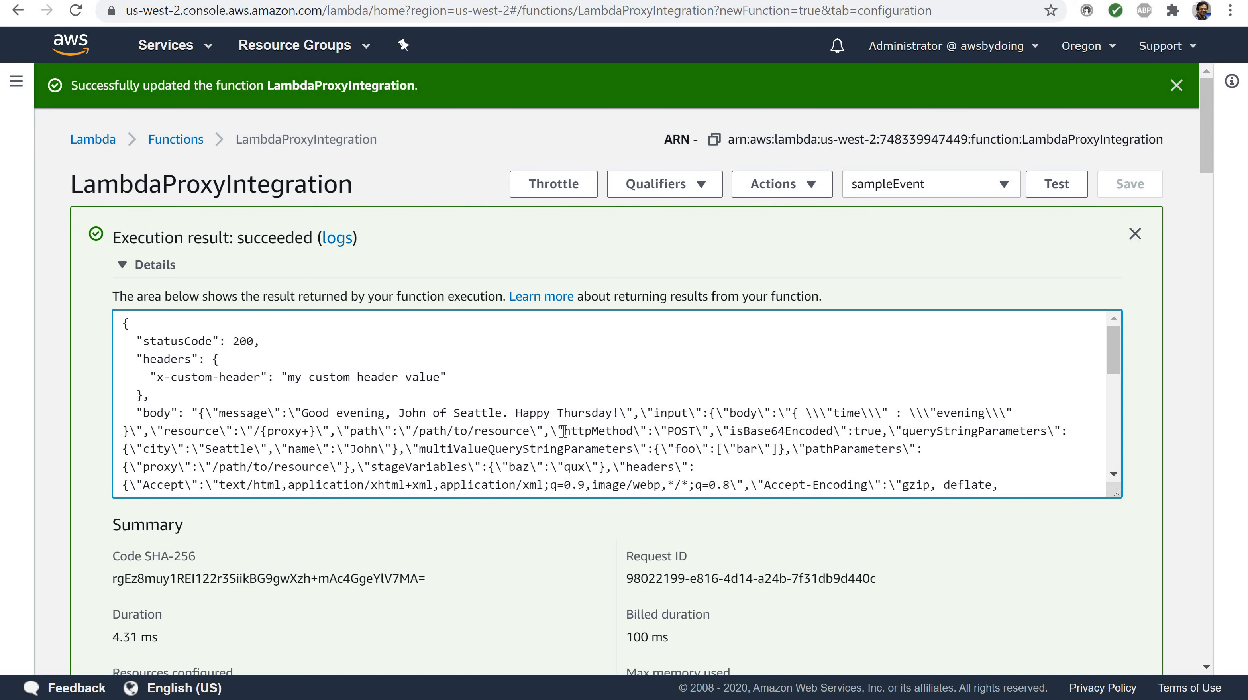
Step: Review the execution summary and log output, and open the function's linked CloudWatch log group
scroll(231, 548, down, 2)
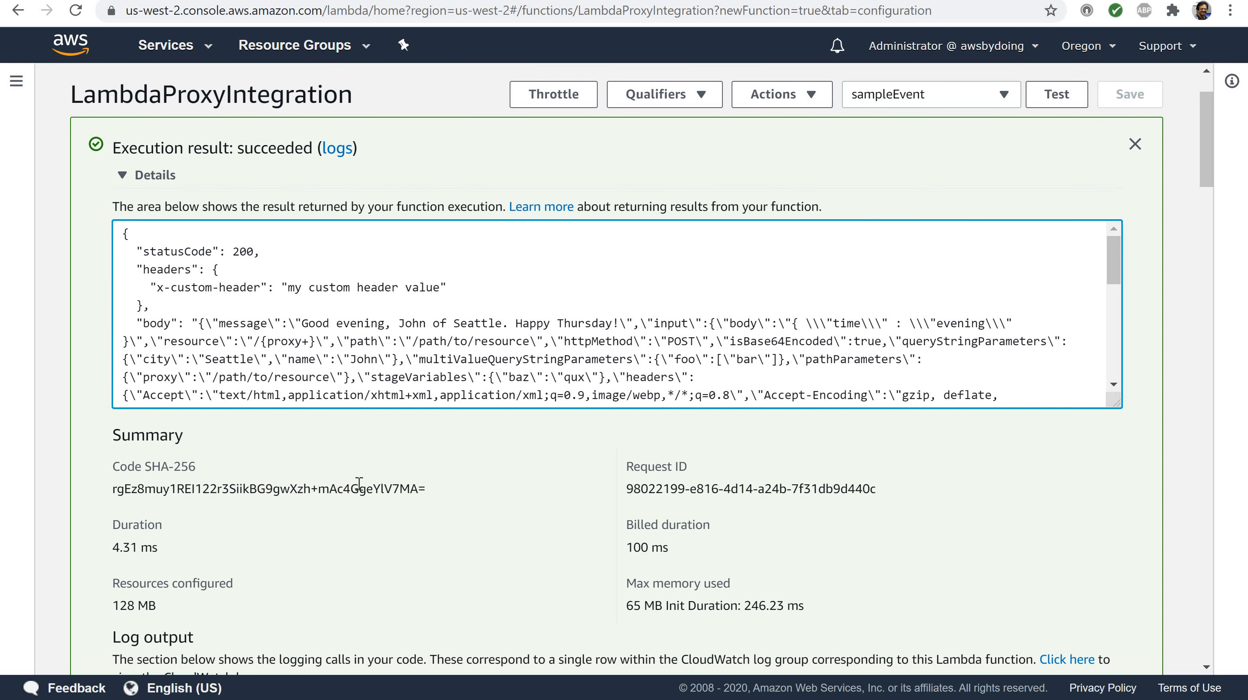
scroll(361, 482, down, 4)
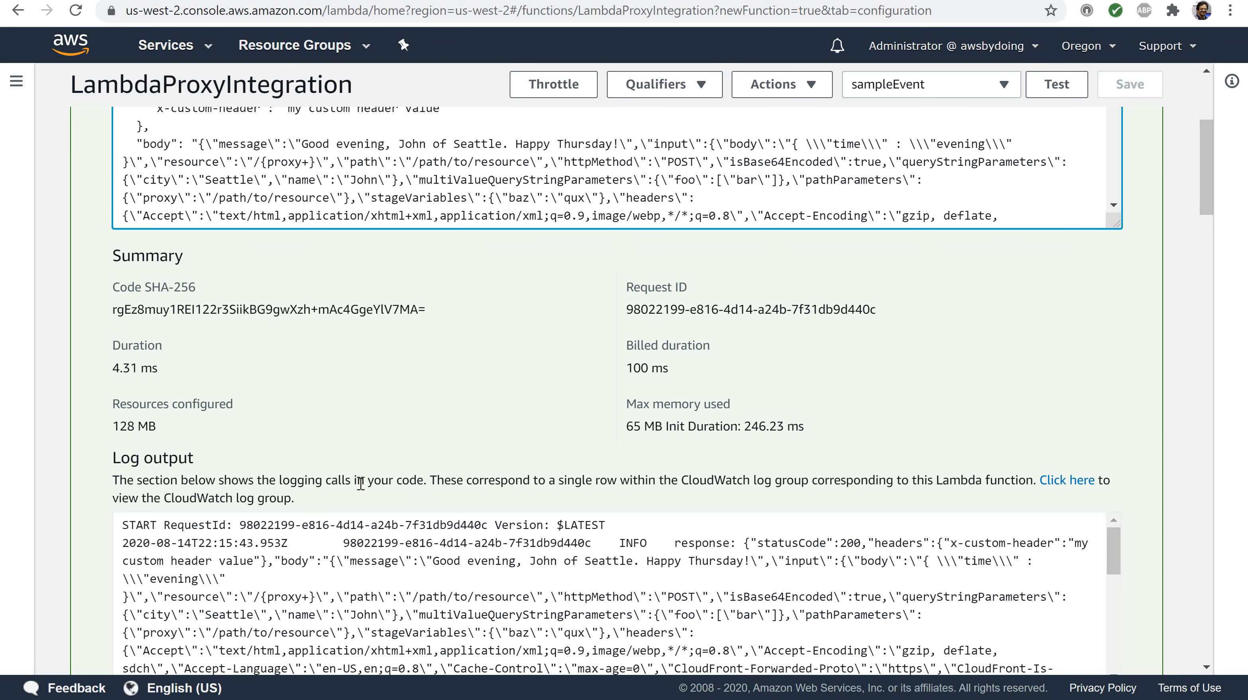
scroll(361, 482, down, 4)
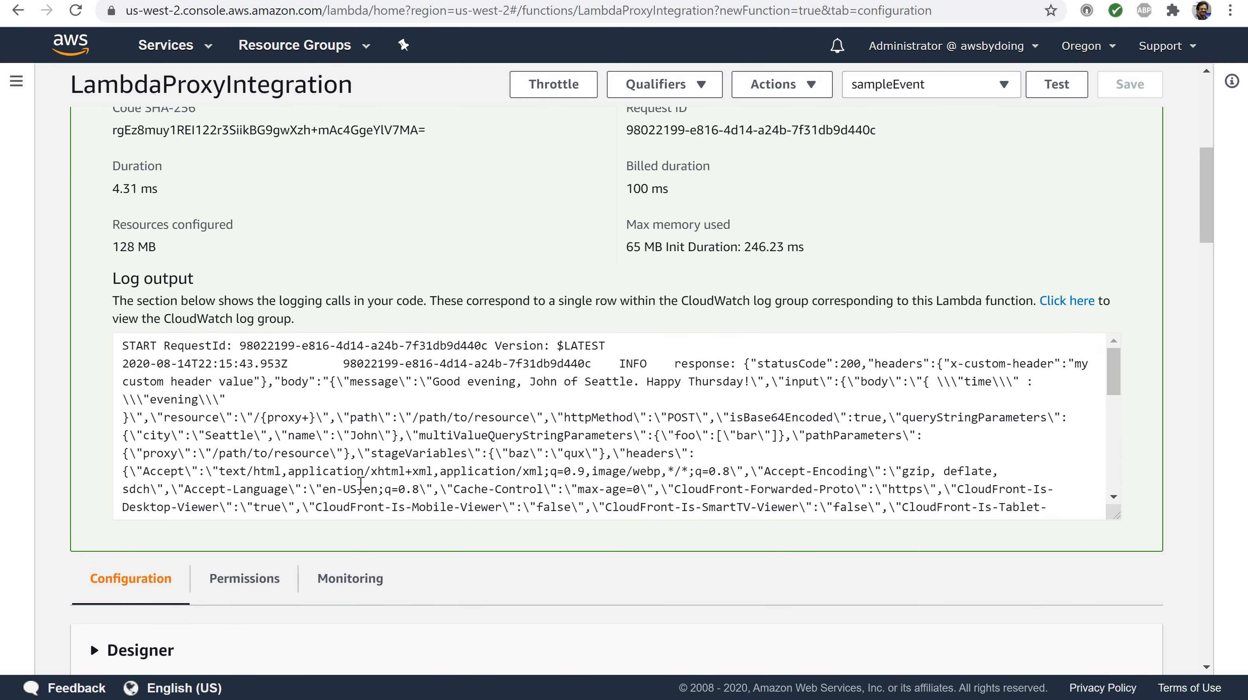
scroll(361, 483, up, 2)
scroll(360, 483, down, 2)
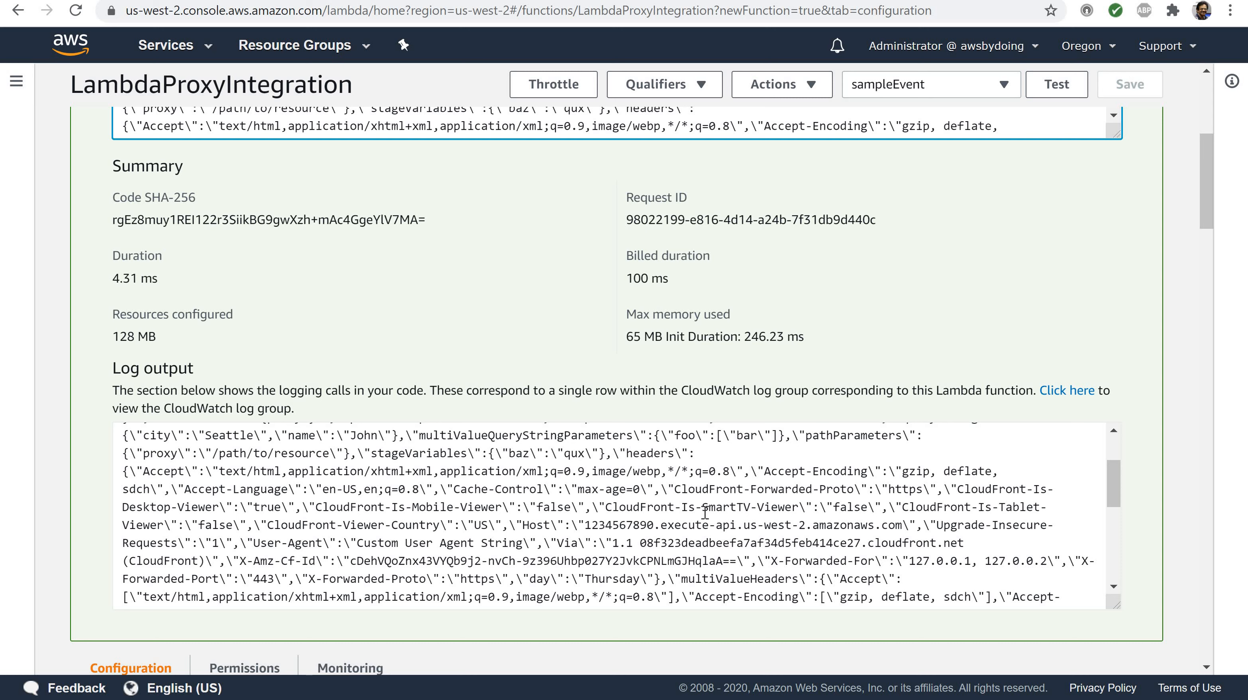
click(1061, 395)
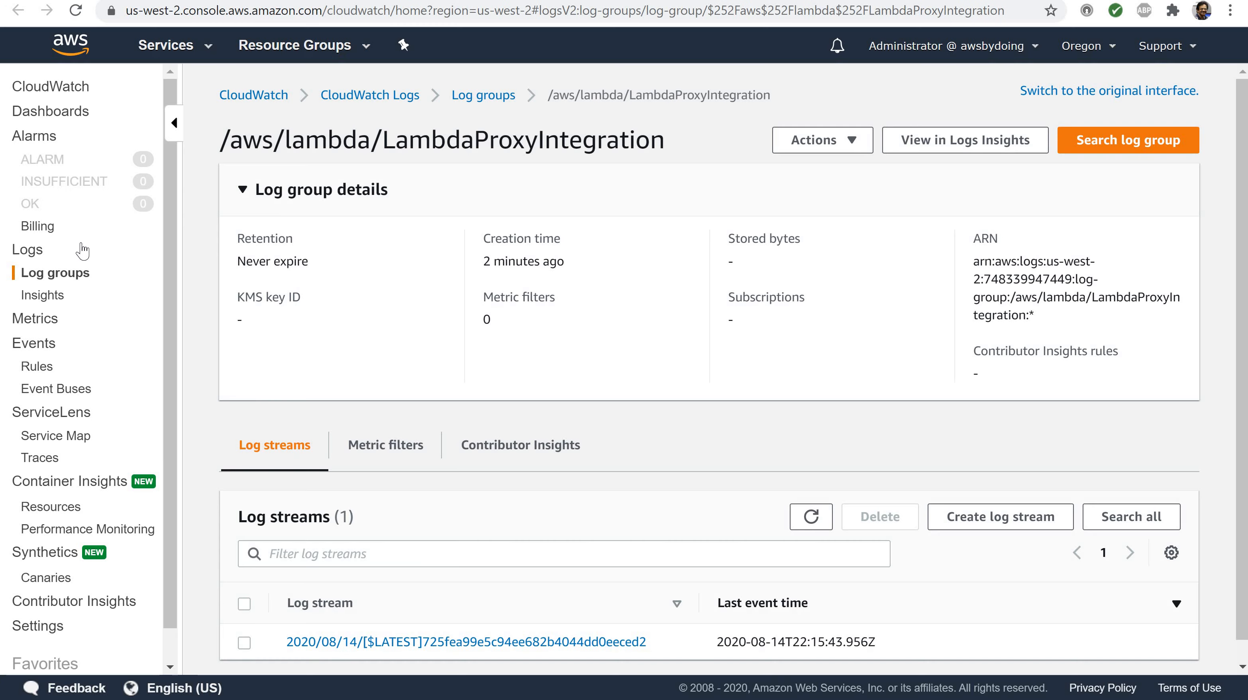
Step: Open /aws/lambda/LambdaProxyIntegration from the list of all log groups and view its 2020/08/14 log stream
click(74, 274)
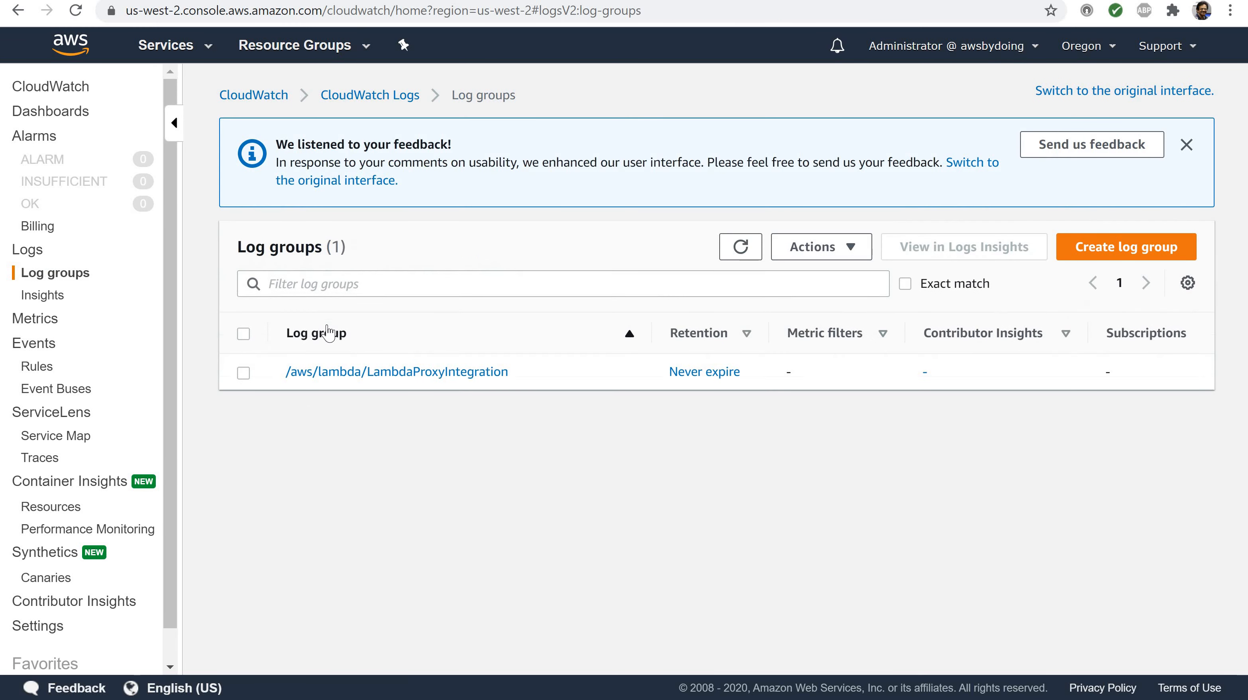
click(360, 373)
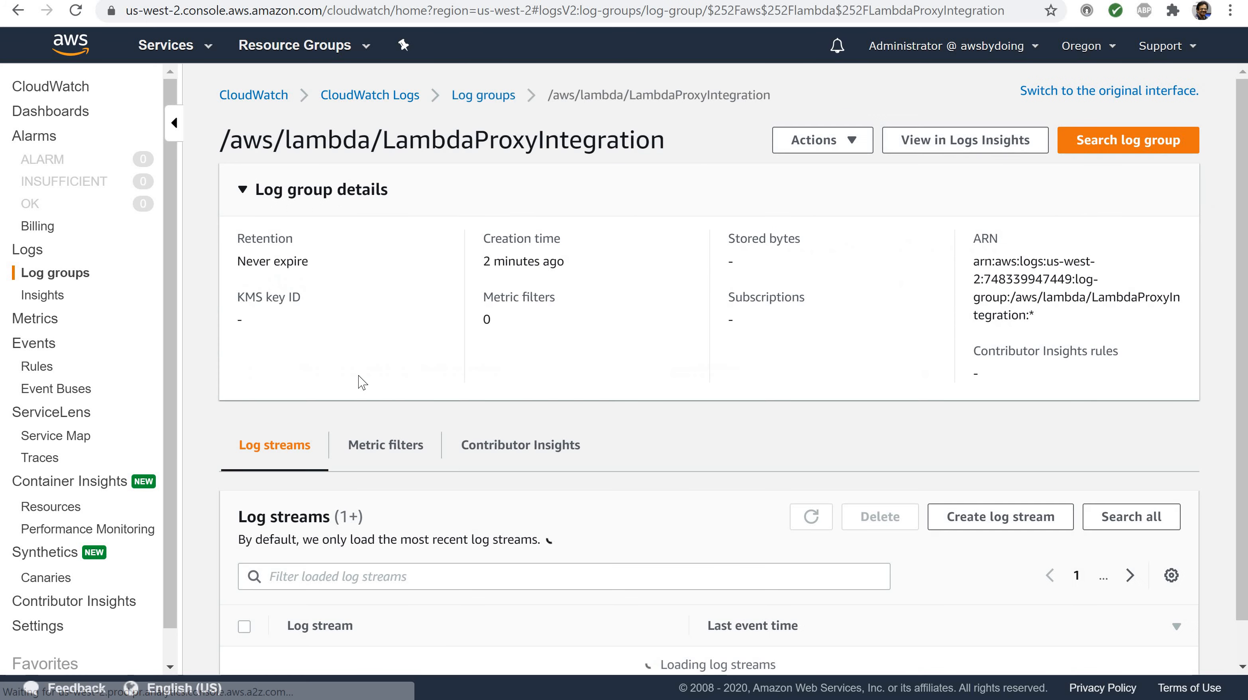
scroll(362, 382, down, 1)
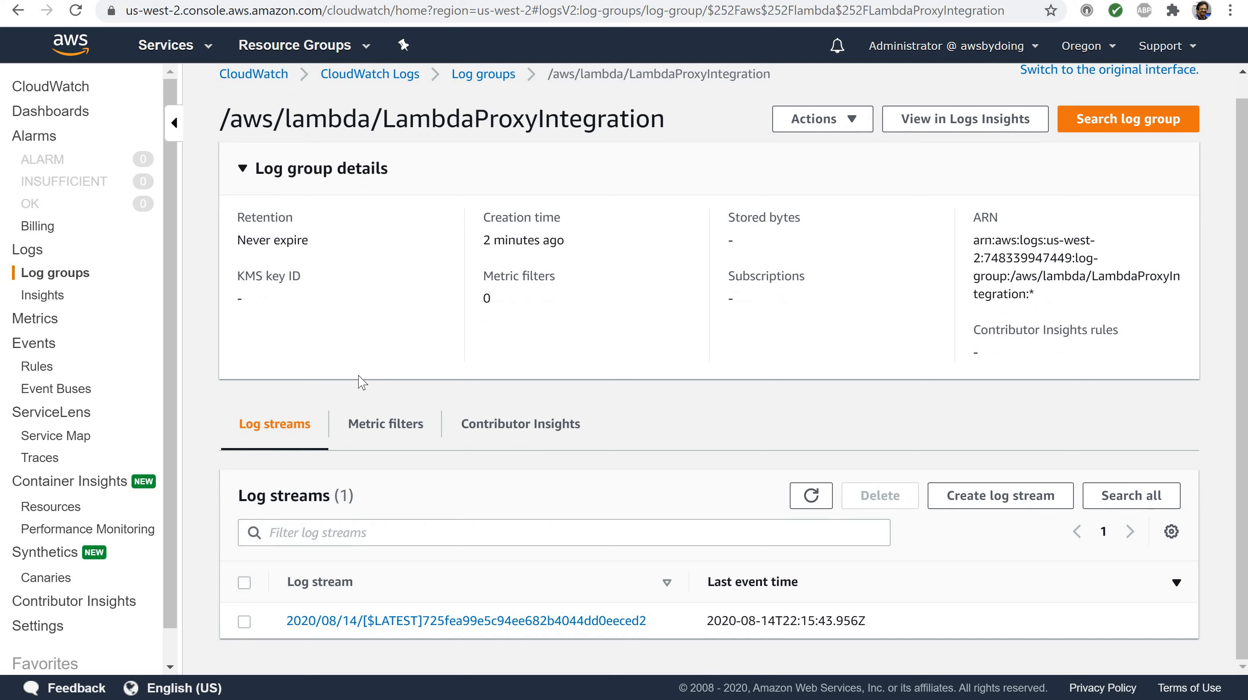
click(399, 621)
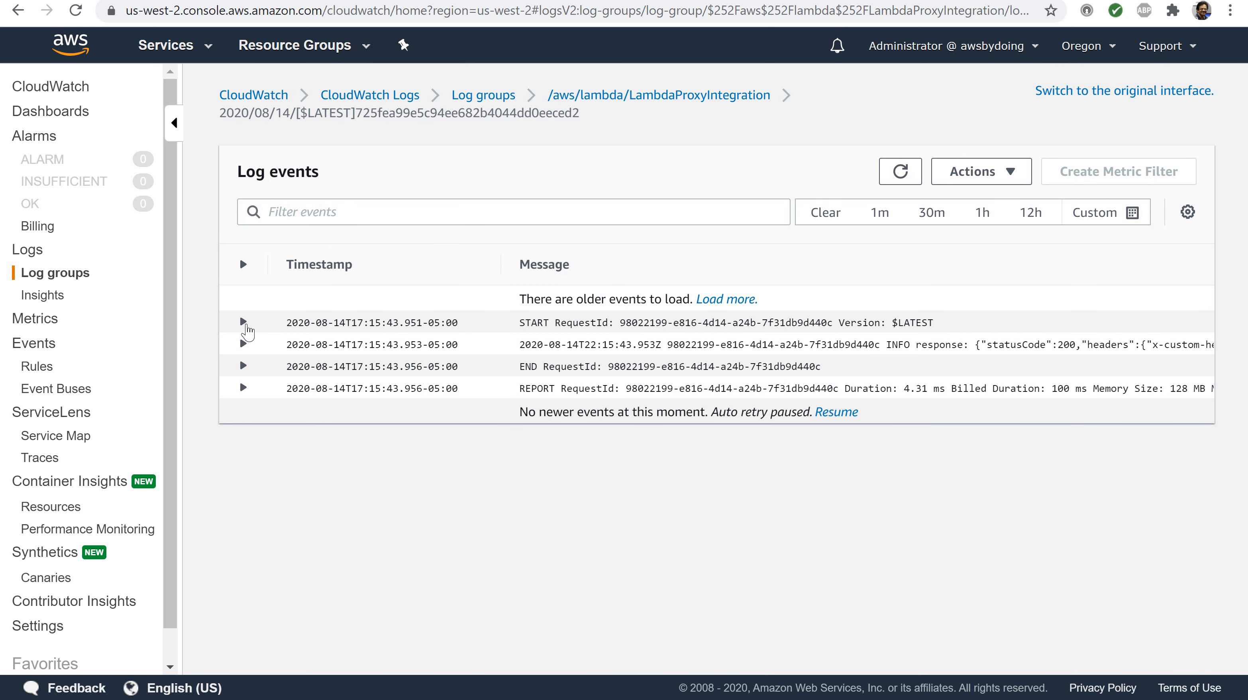
Step: Expand the START and INFO response log events and examine the message in the logged response body
click(244, 323)
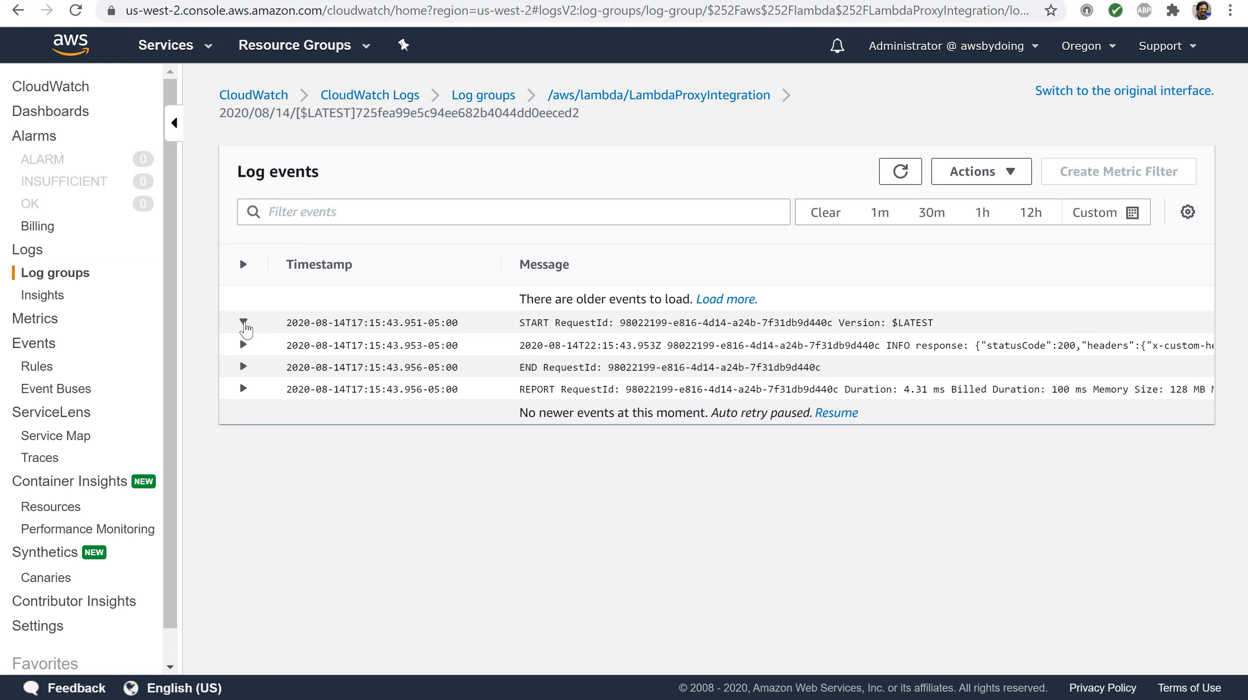
click(243, 345)
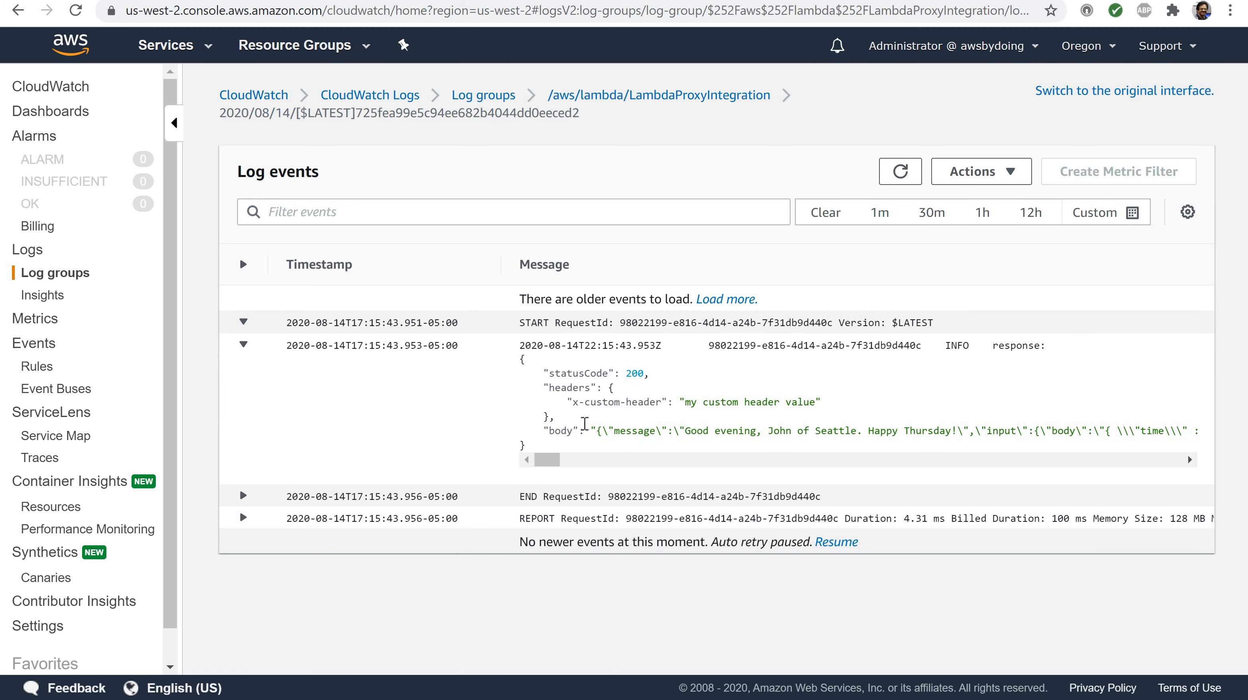
drag(593, 432, 904, 436)
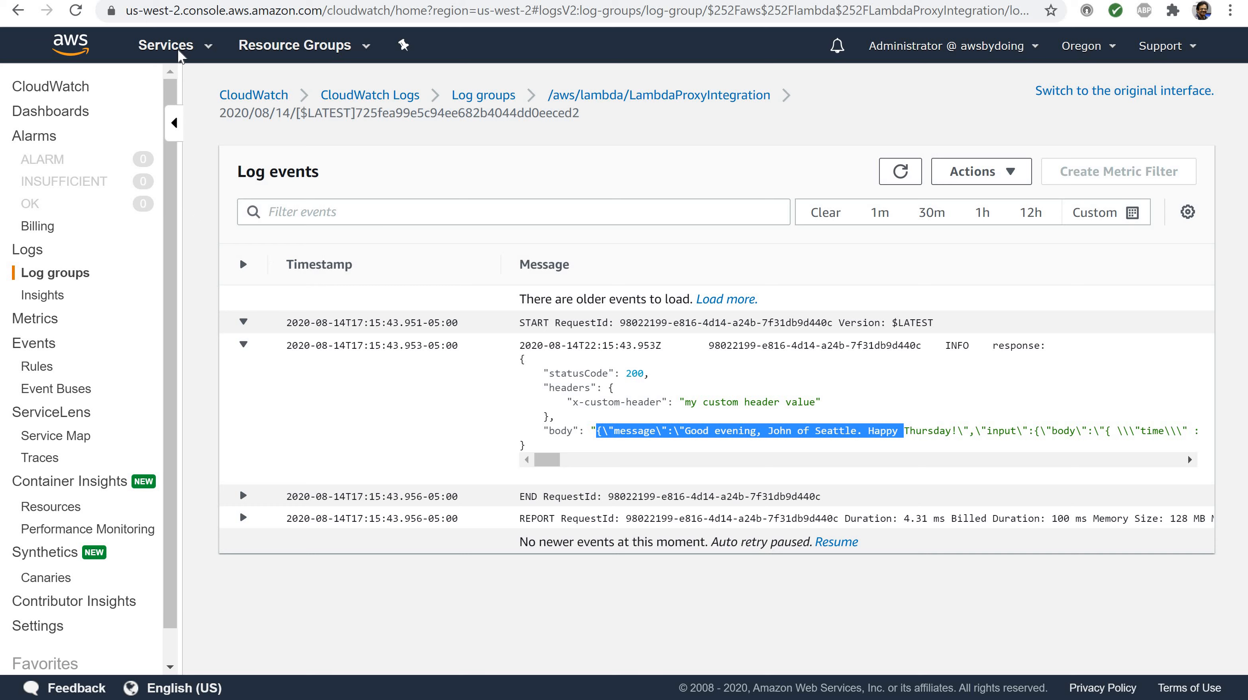
Step: Switch to the API Gateway service and check the list of available regions, keeping US West (Oregon)
click(166, 46)
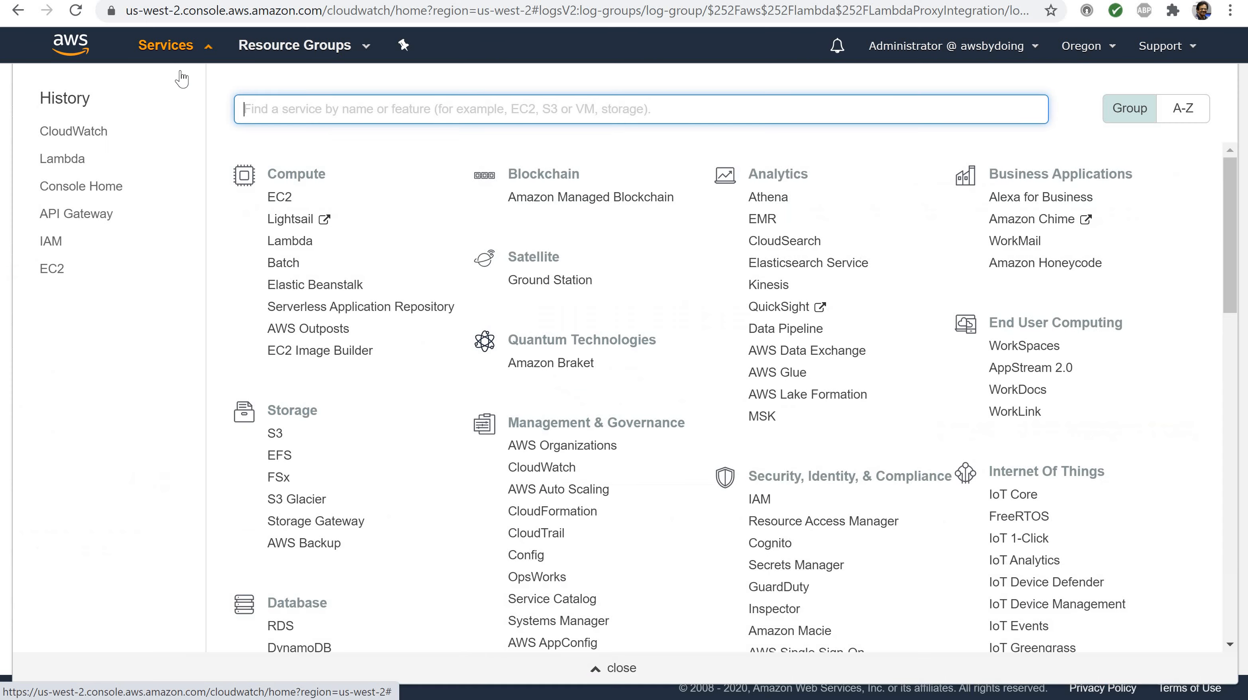
text(api)
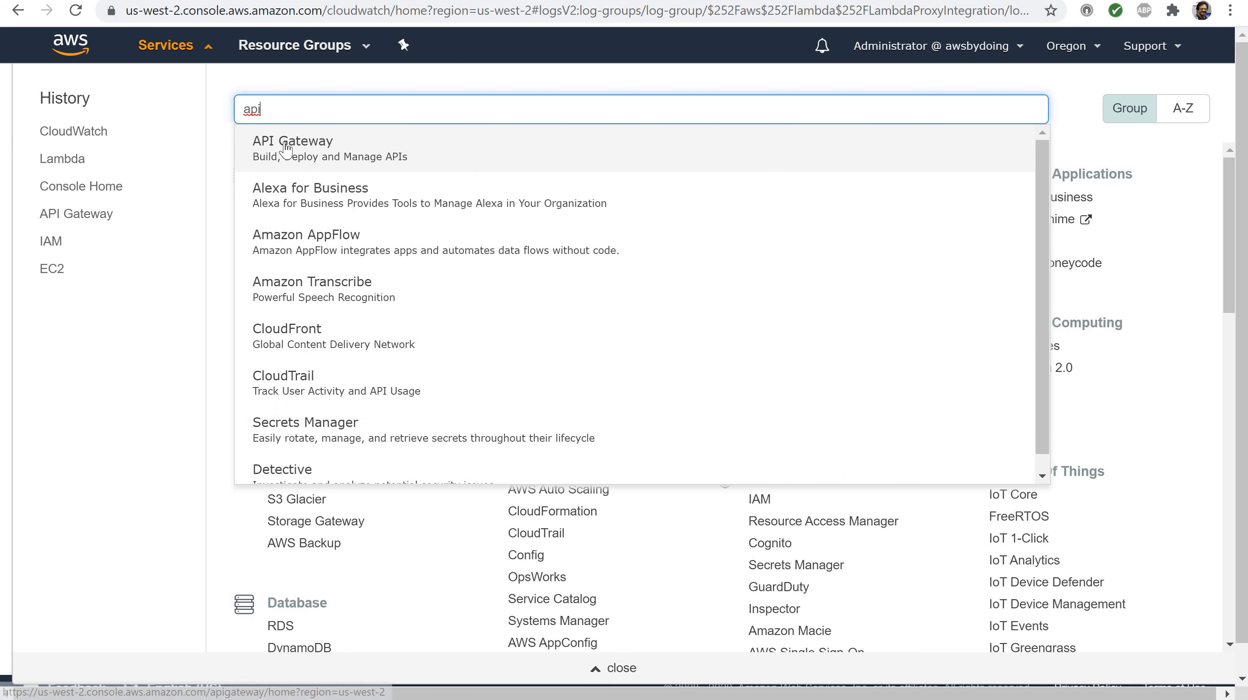
click(285, 148)
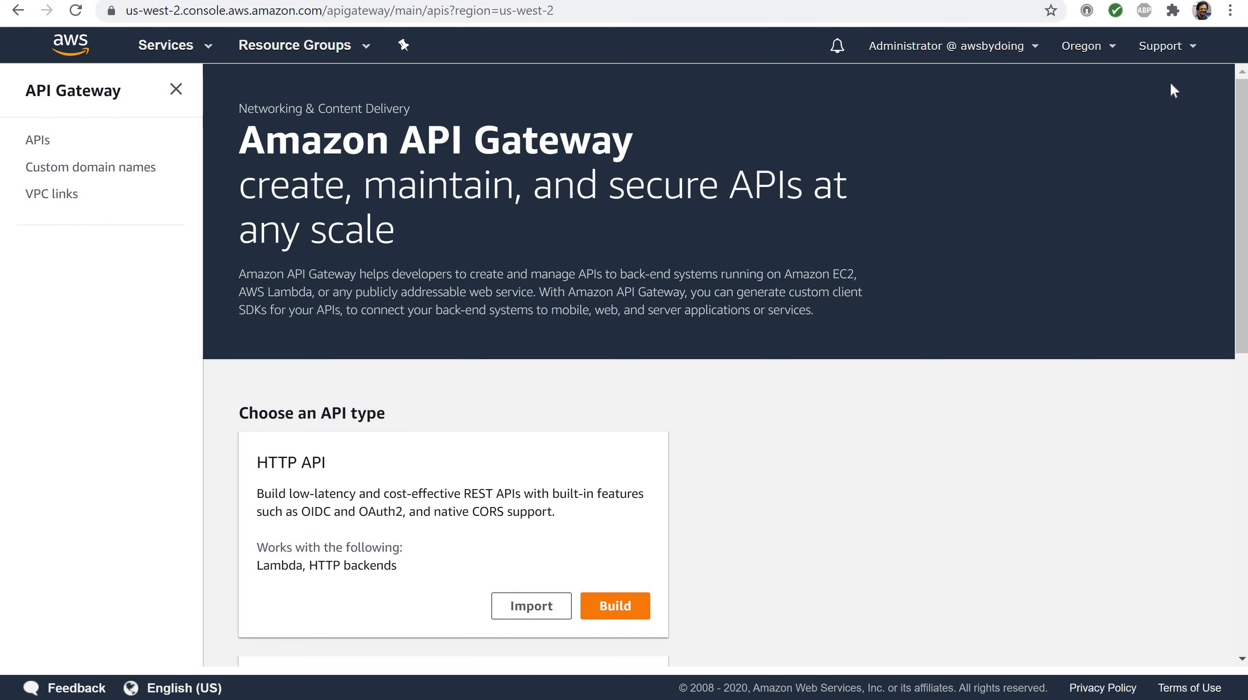
click(1096, 55)
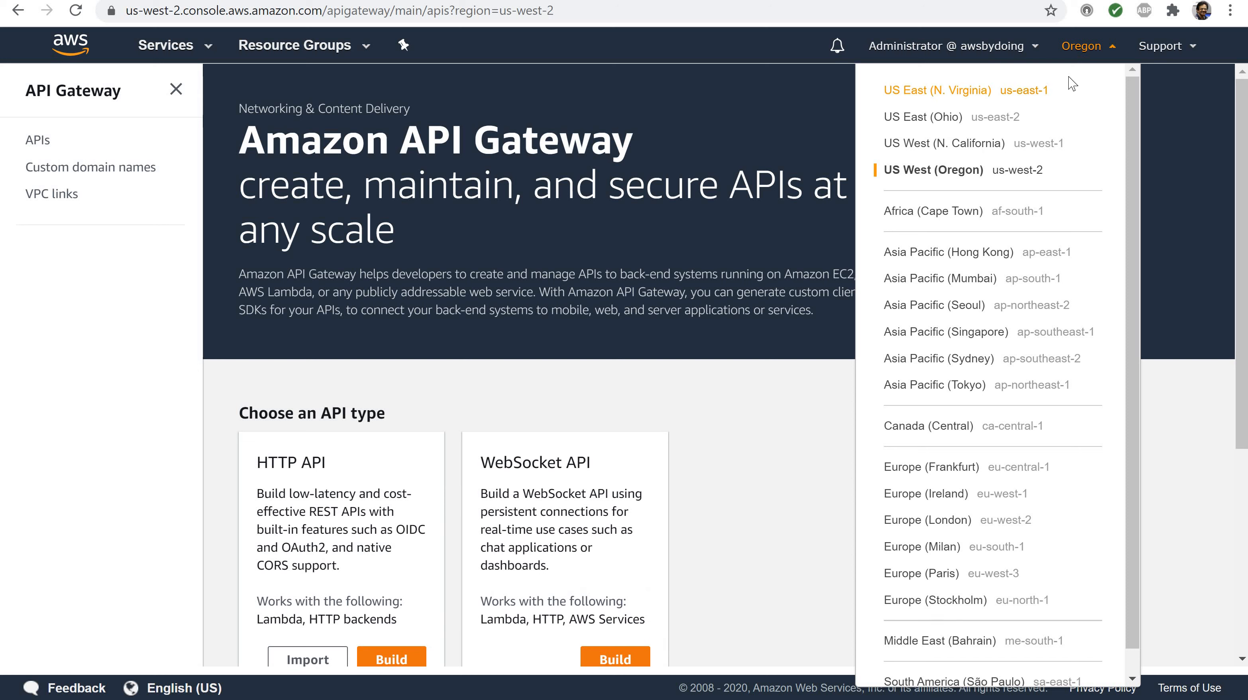
click(1084, 55)
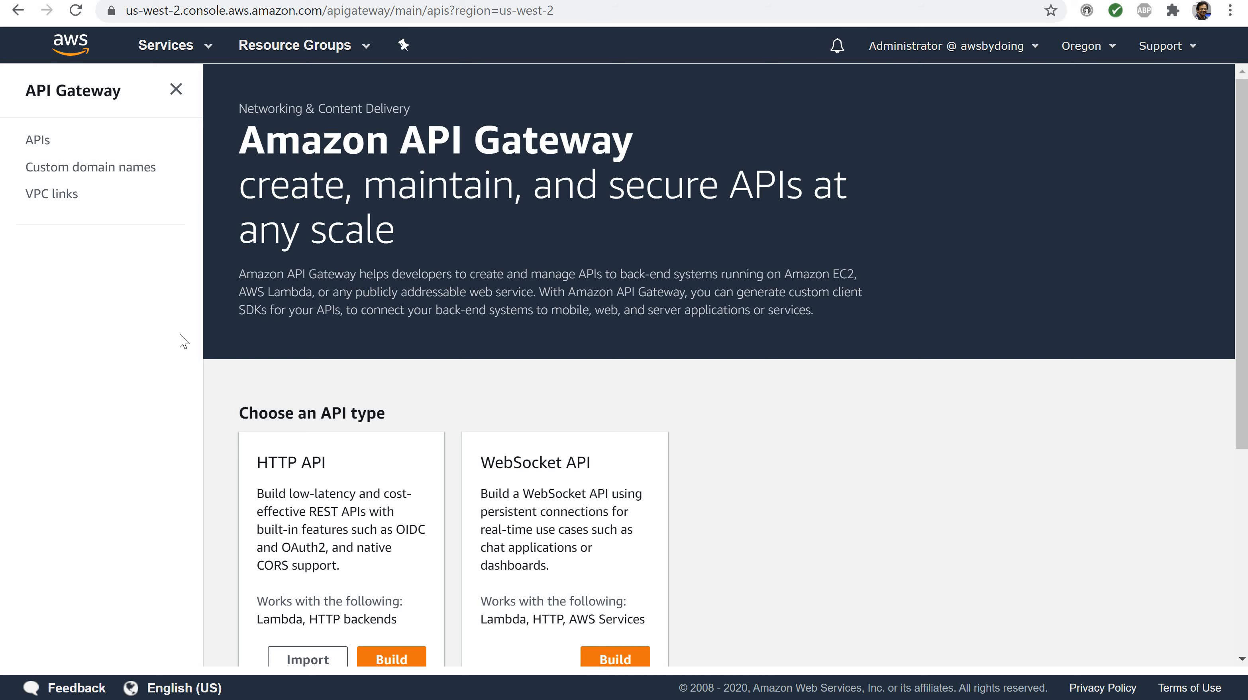
Step: Start building a public REST API, dismiss the welcome message and choose to create a new API
scroll(534, 393, down, 6)
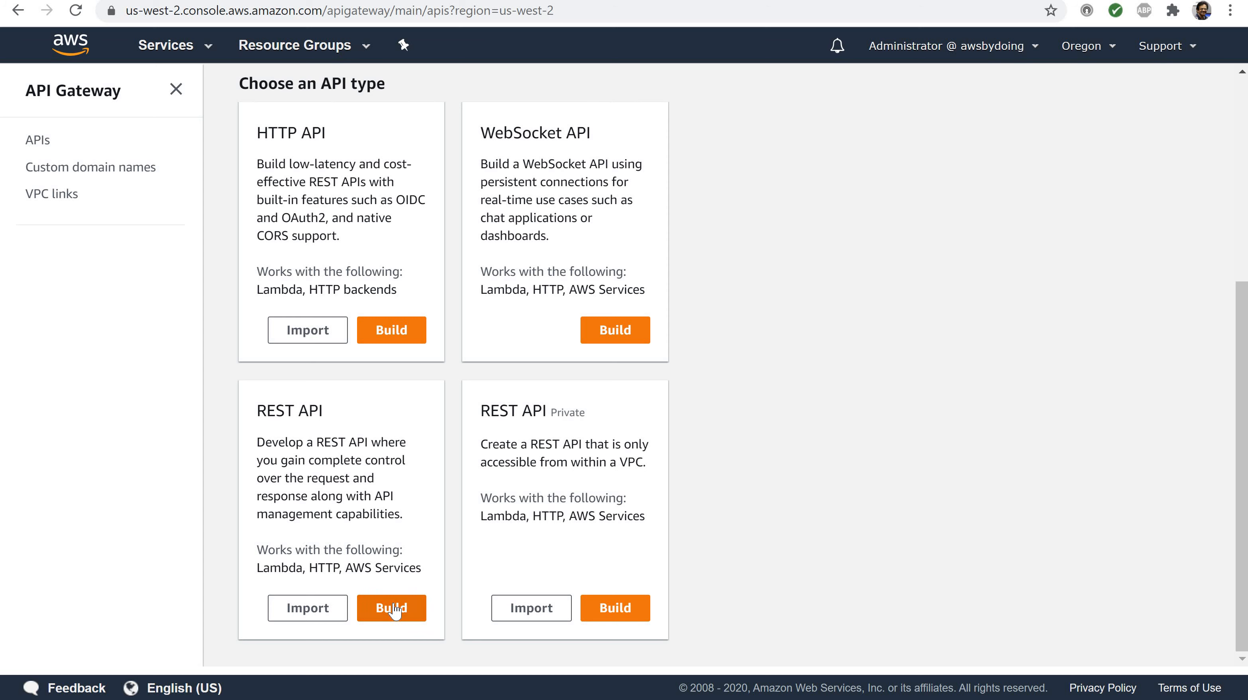
click(392, 608)
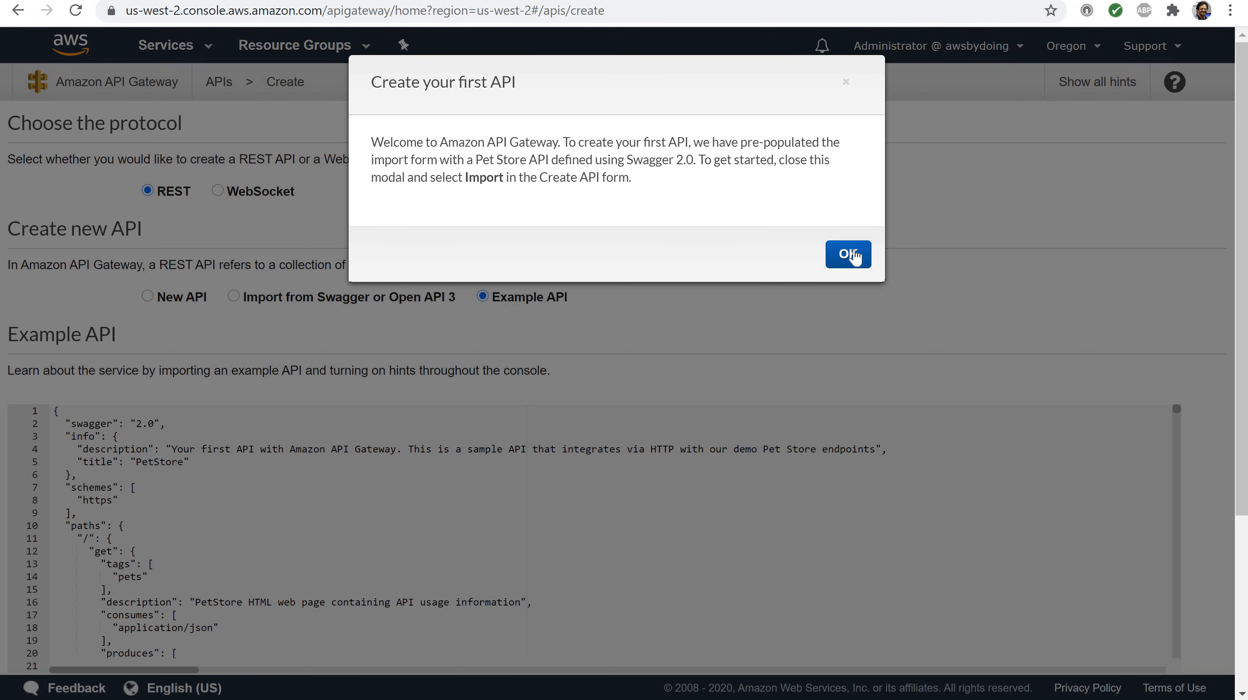
click(853, 256)
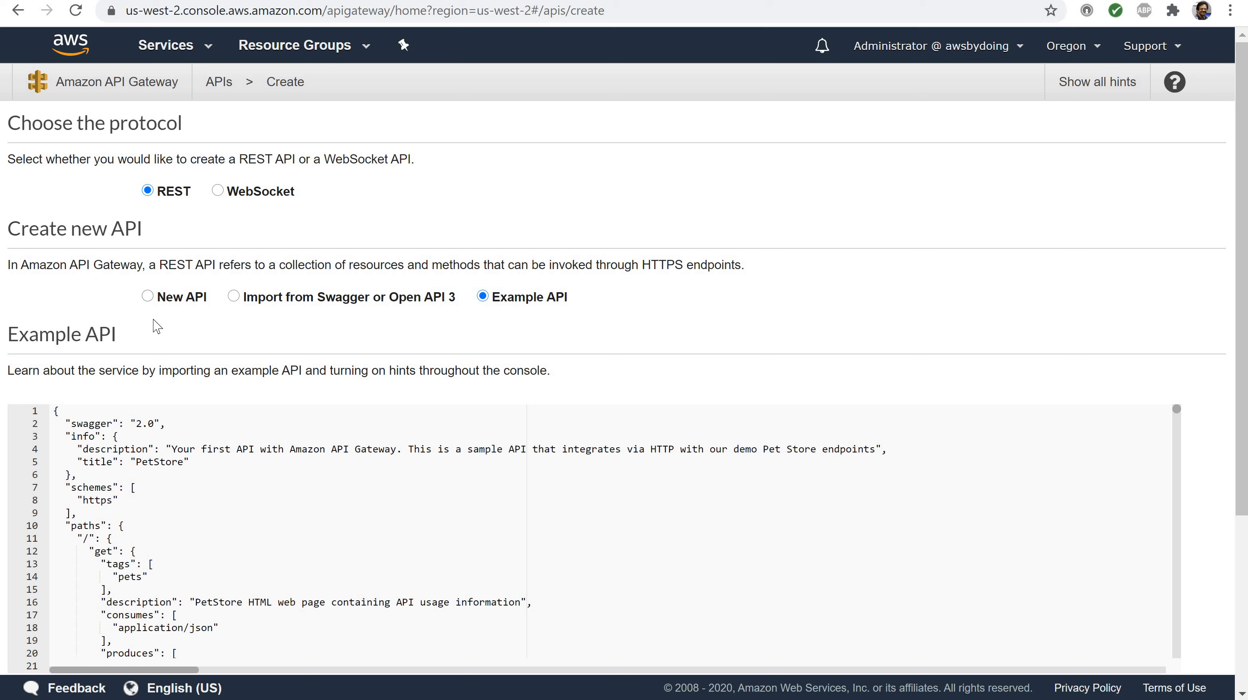
click(147, 296)
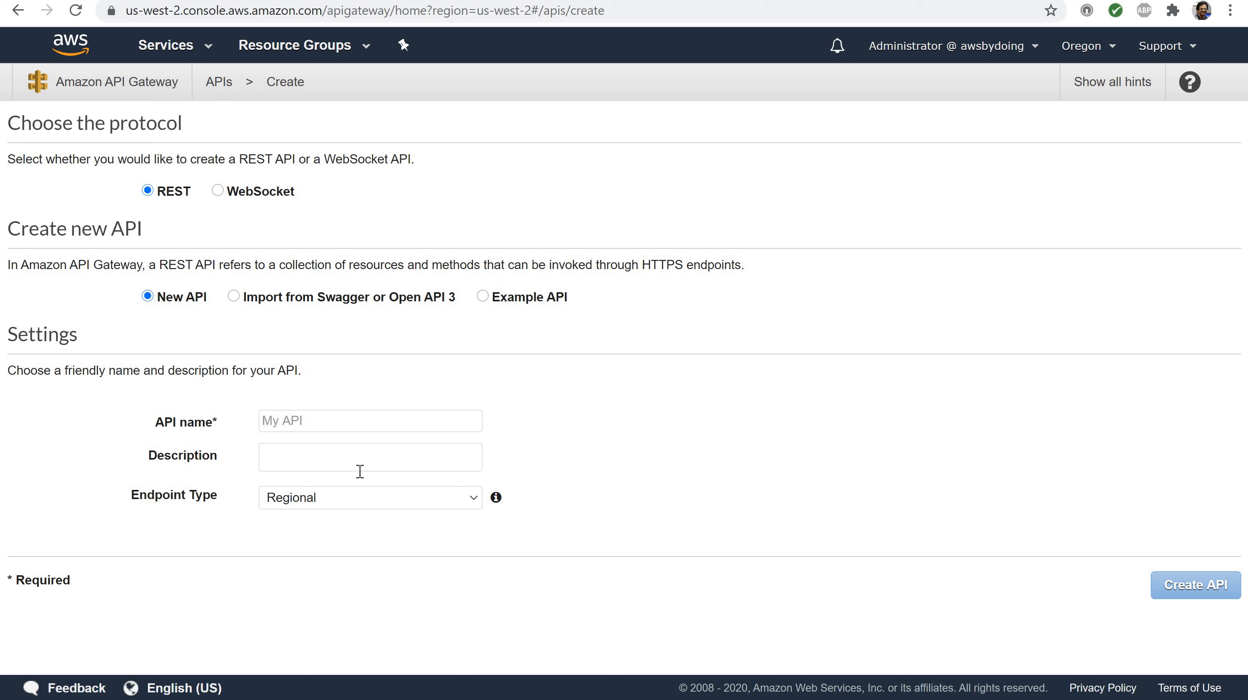
Step: Name the API LambdaSimpleProxy and give it the description "Lambda Simple Proxy"
click(271, 418)
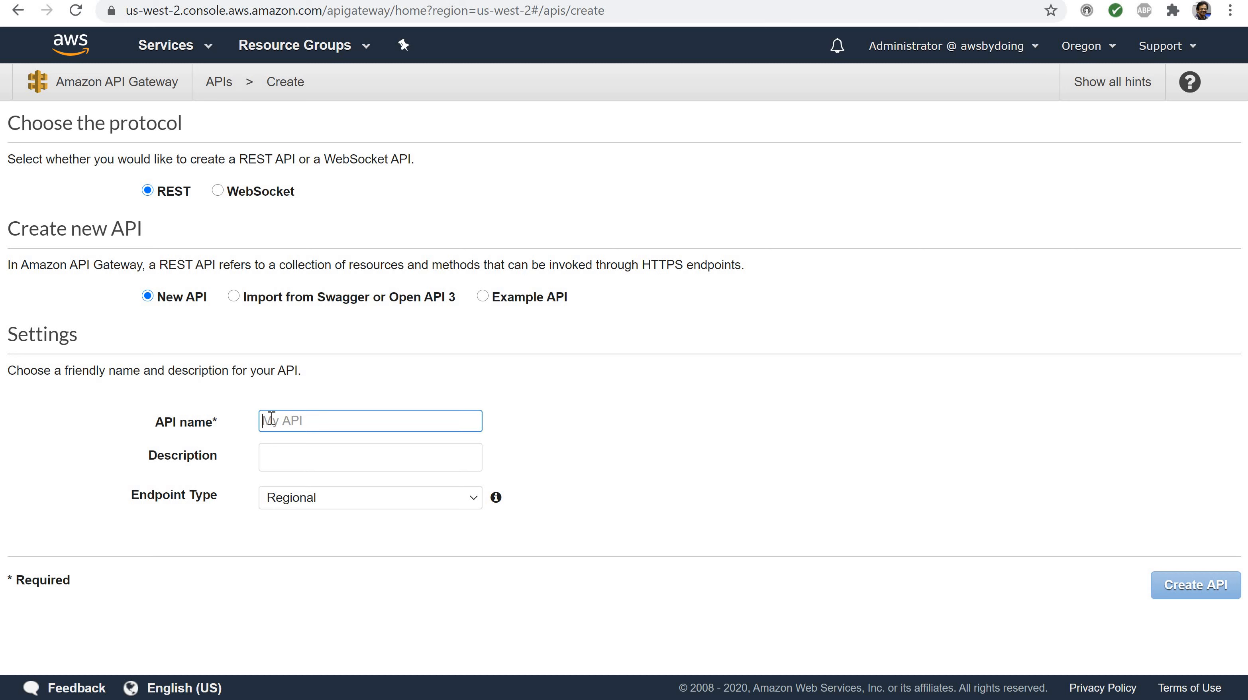
text(LambdaSimpleProx)
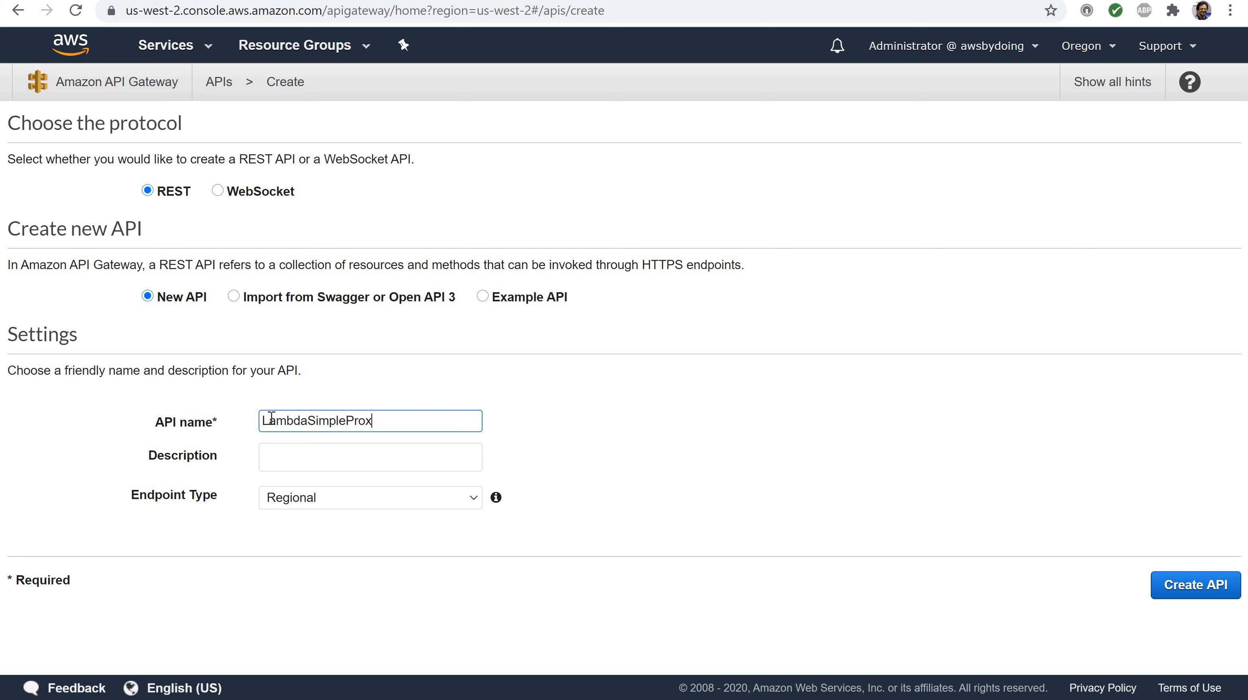
text(y)
key(ctrl+a)
key(ctrl+c)
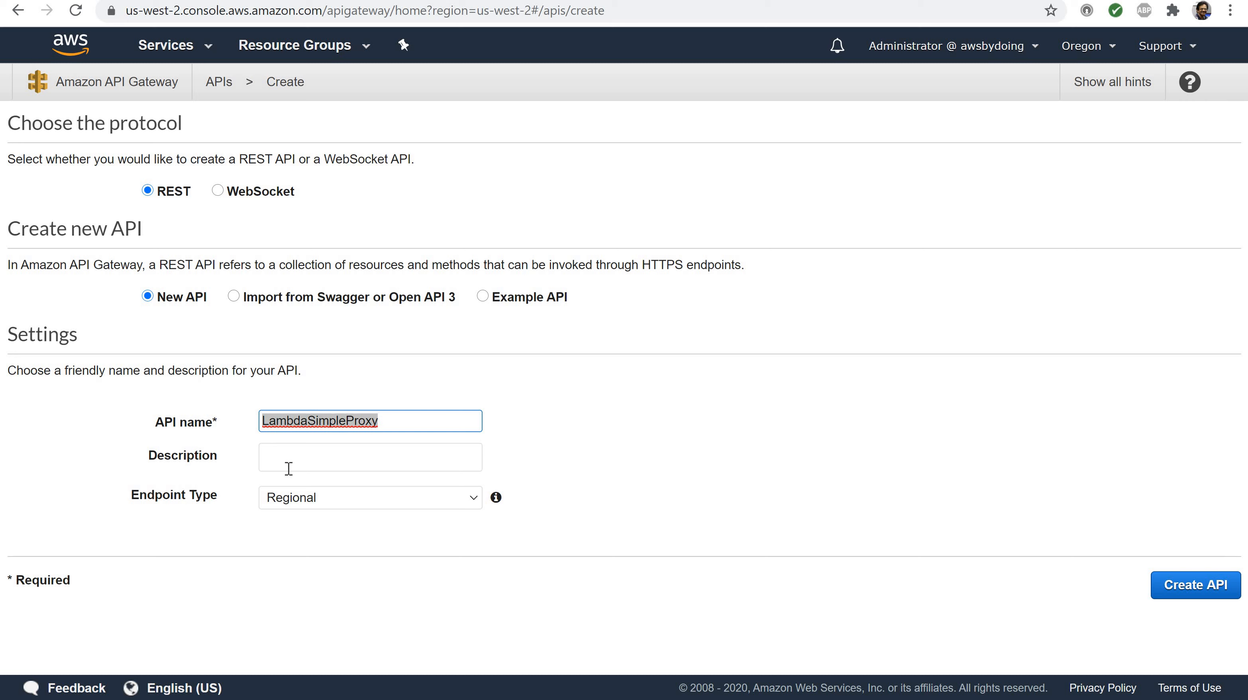
click(279, 456)
key(ctrl+v)
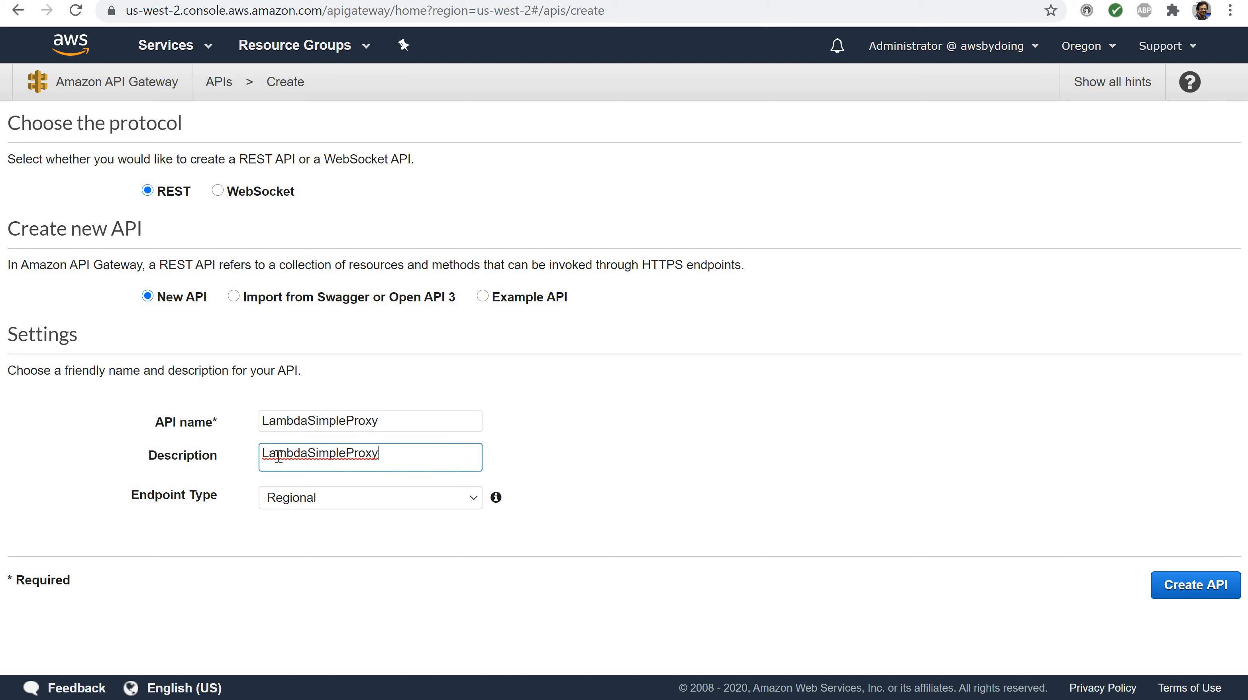
click(307, 455)
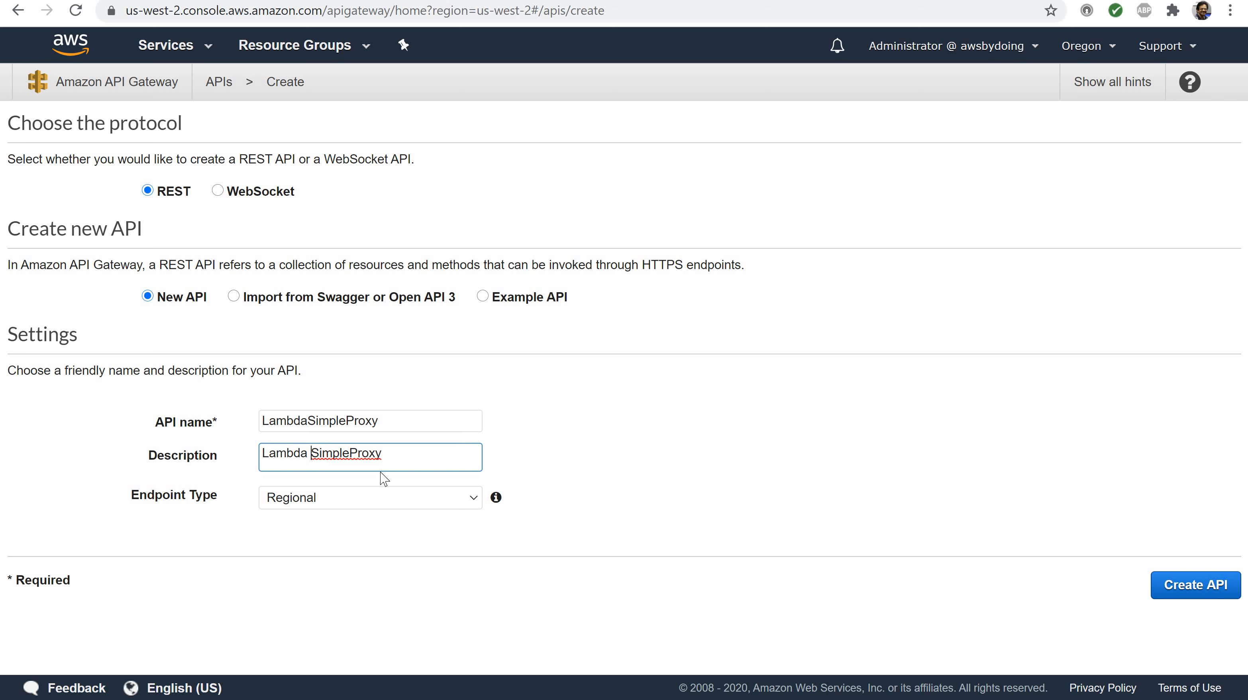
click(351, 455)
Step: Review the endpoint type options, keep Regional and create the API
click(474, 497)
click(478, 512)
mouse_move(497, 505)
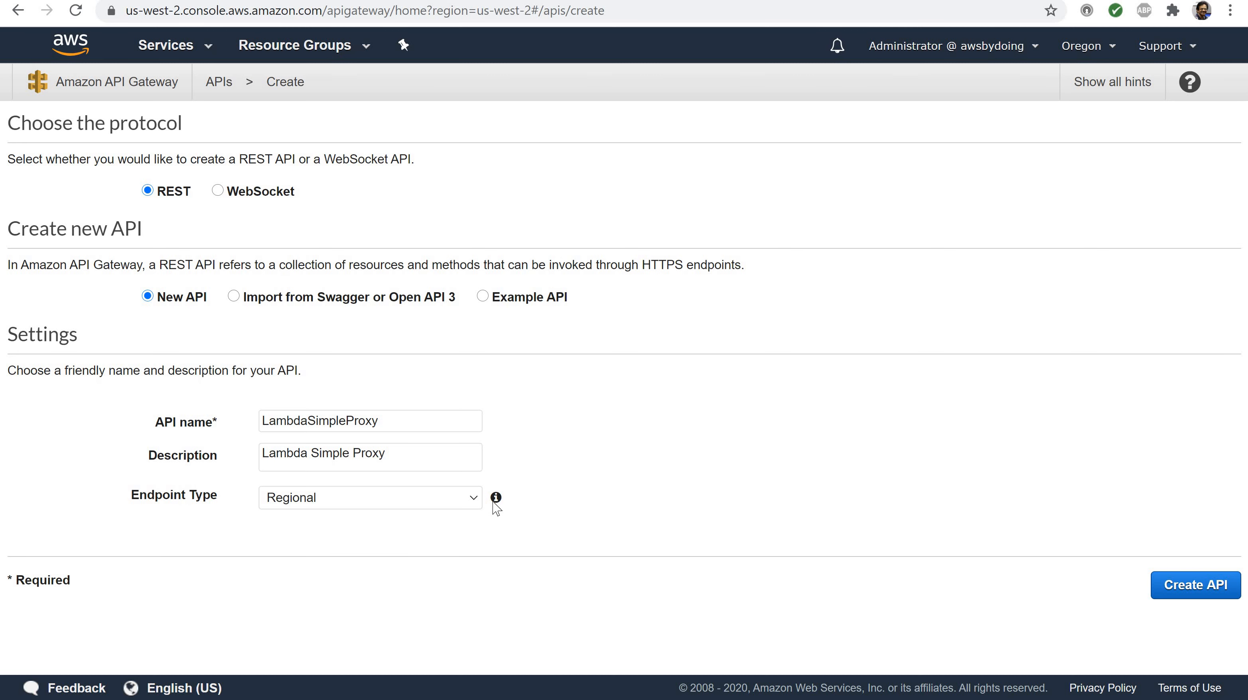
click(1195, 586)
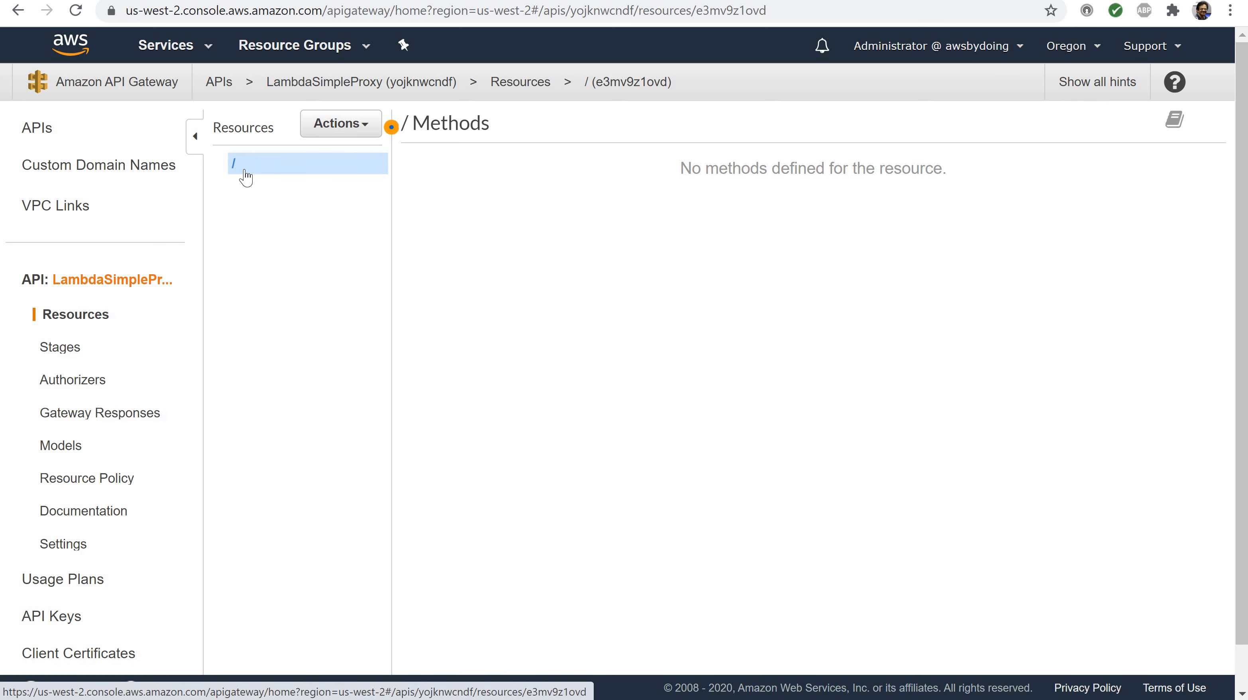
Step: Create a child resource named helloworld under the root, without proxy resource or CORS
click(363, 124)
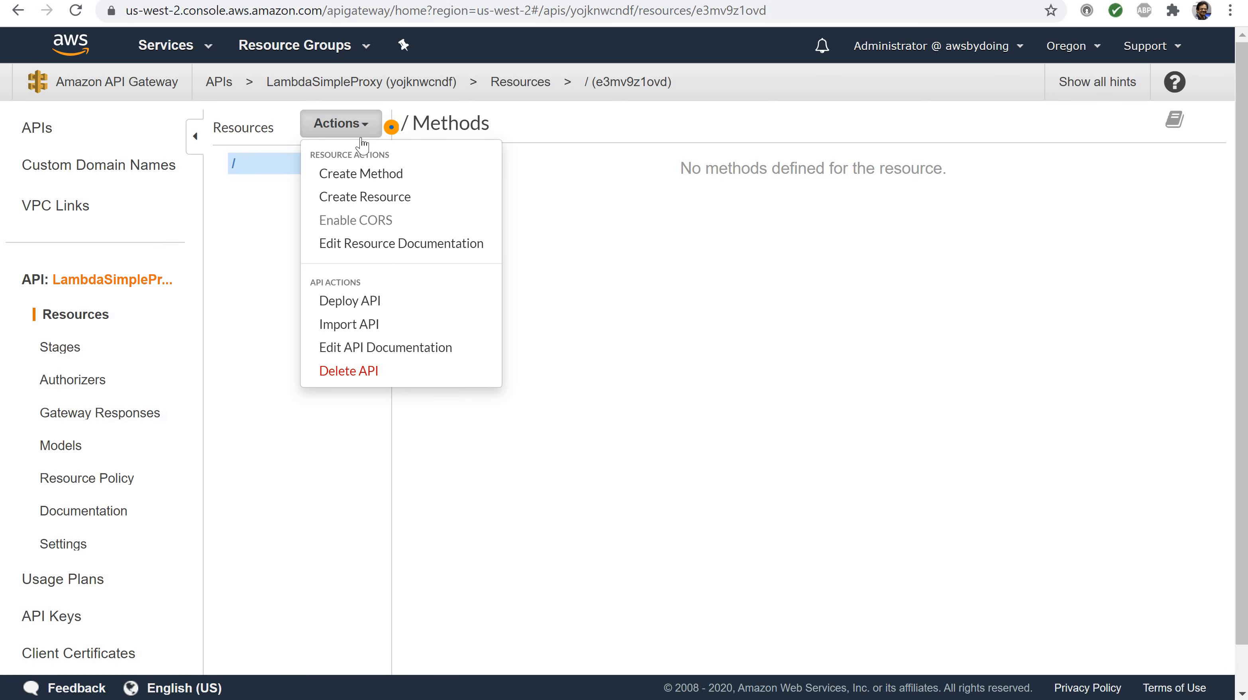
click(374, 202)
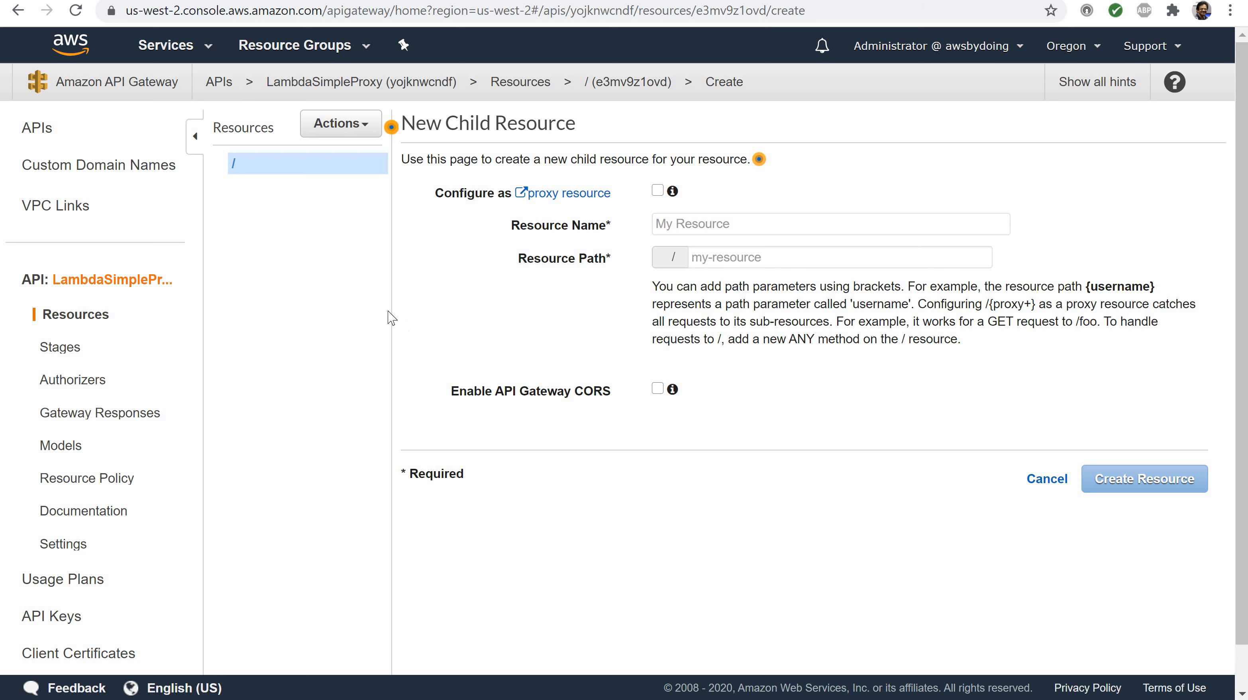
mouse_move(673, 192)
click(700, 224)
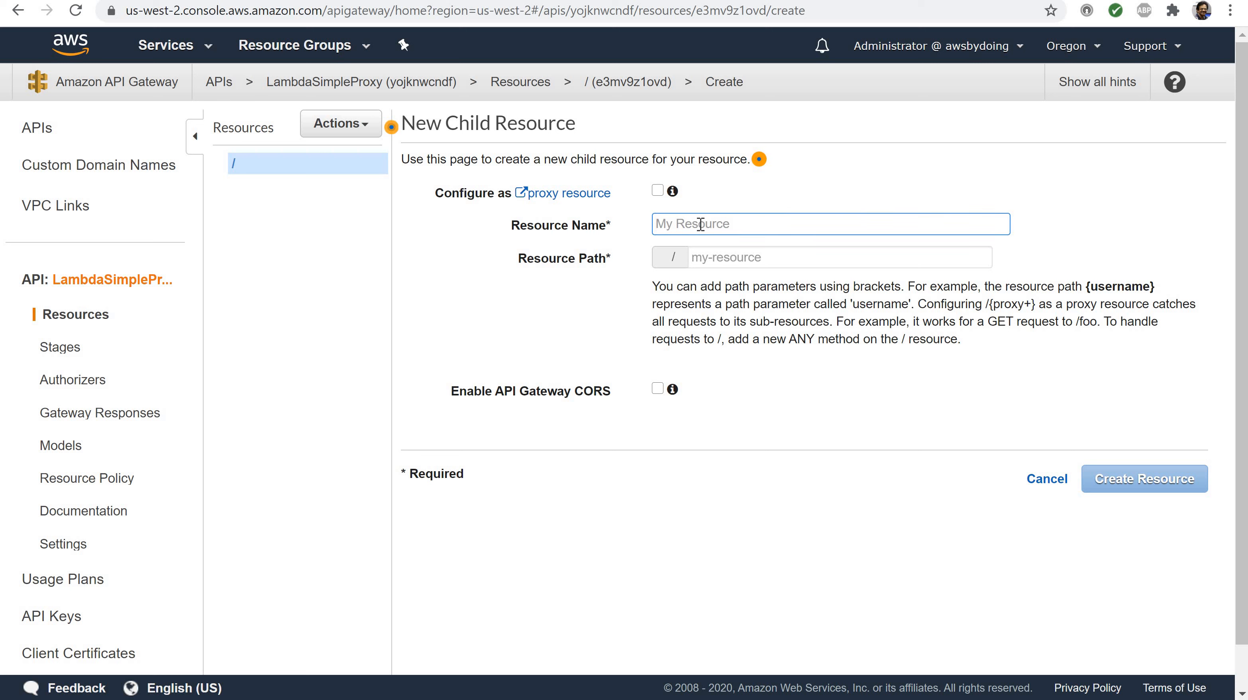
text(hellowo)
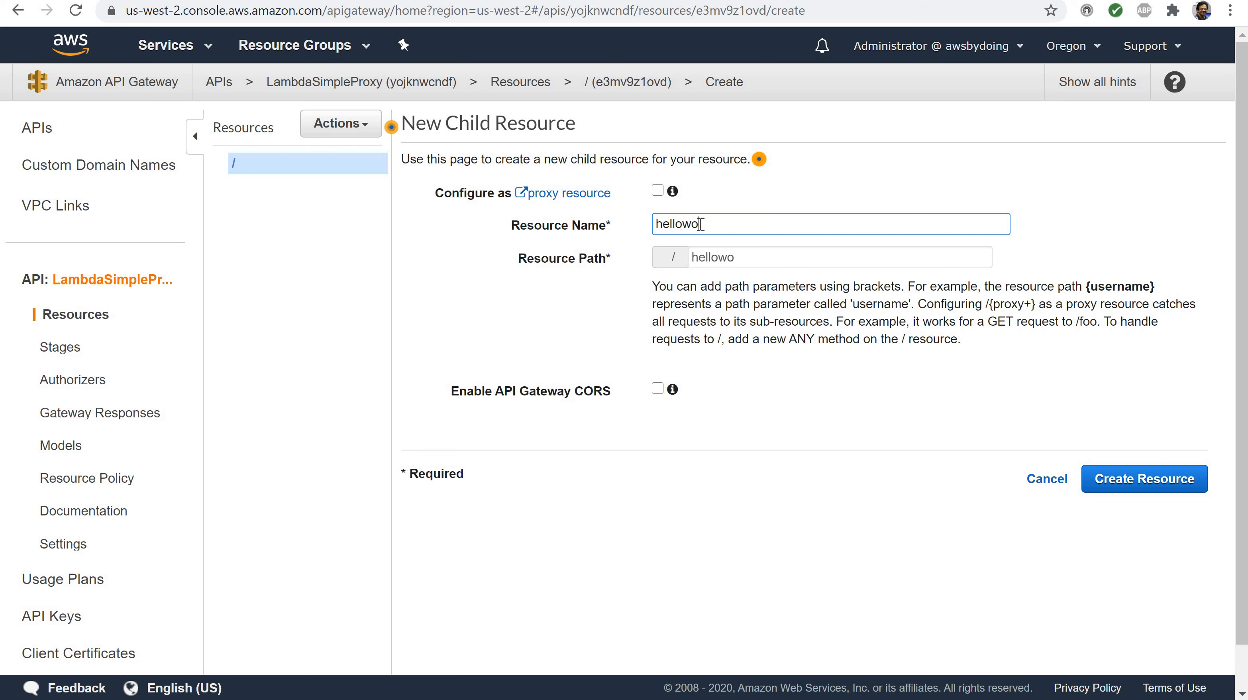
text(rld)
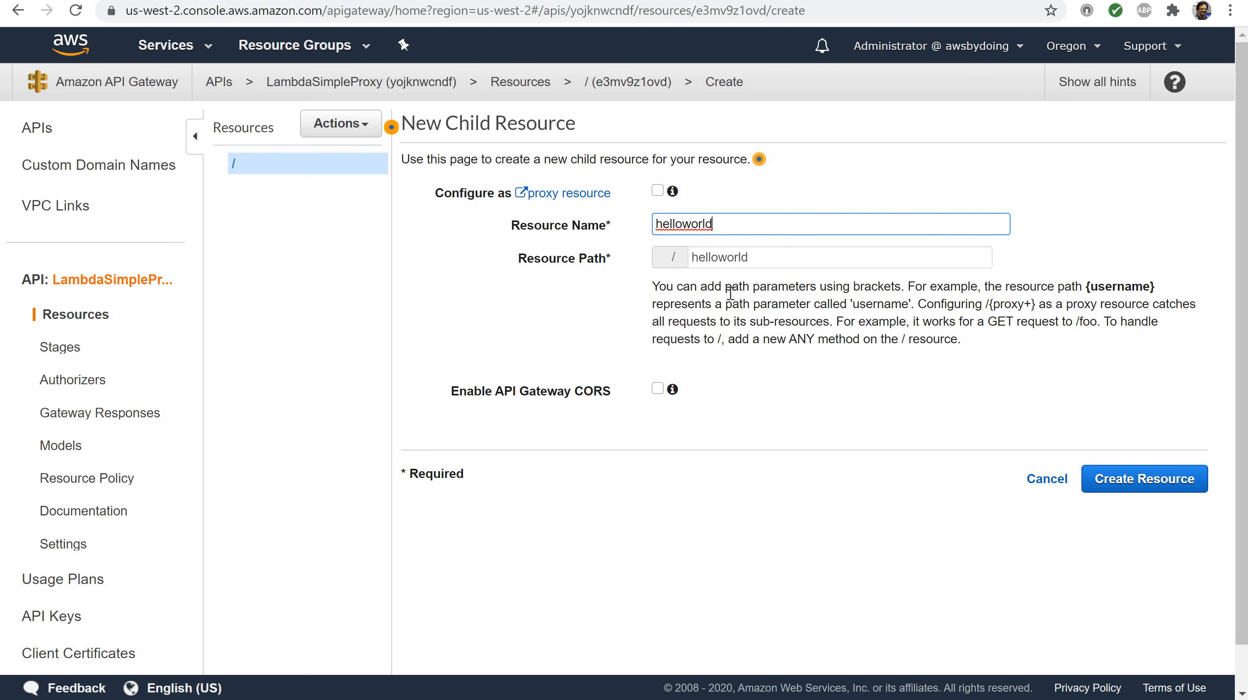
mouse_move(674, 394)
click(1110, 476)
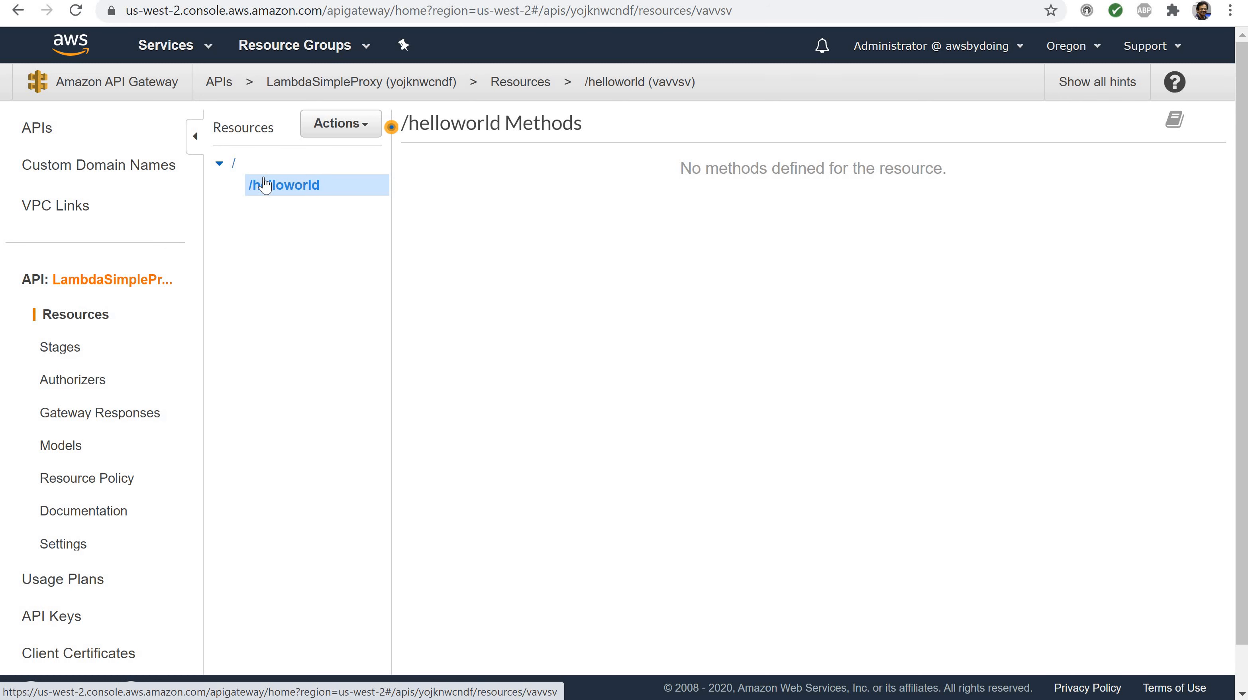
Step: Add an ANY method to the /helloworld resource
click(367, 130)
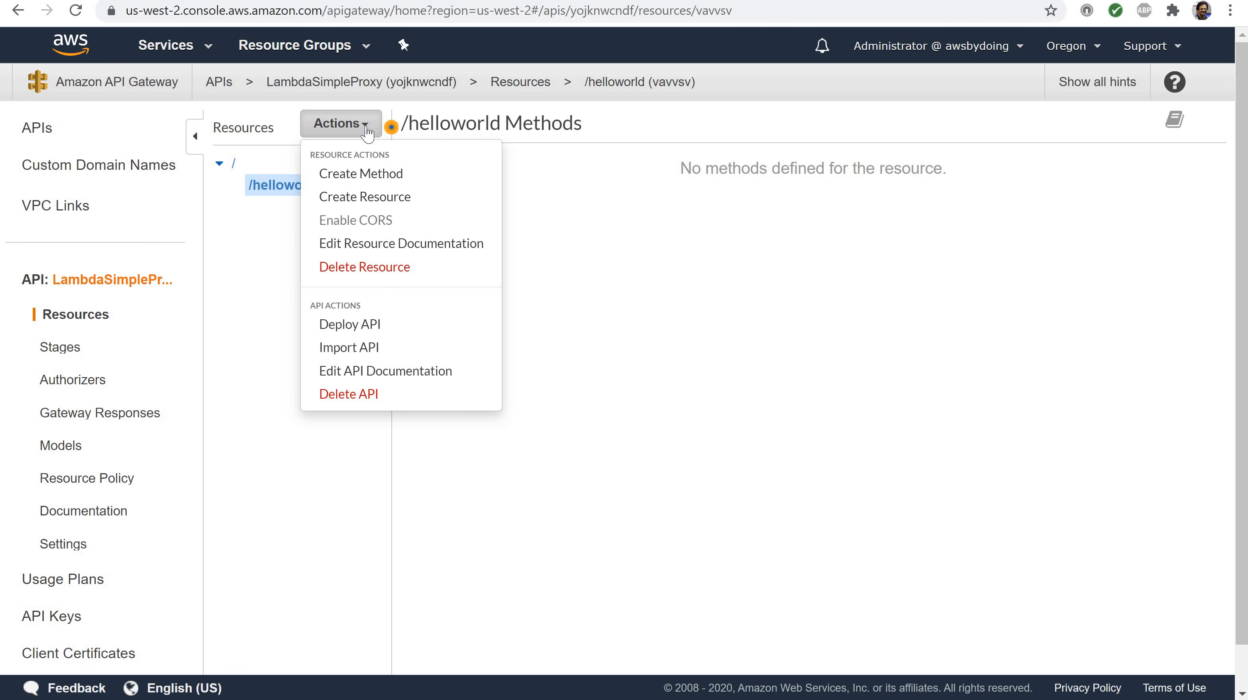
click(368, 177)
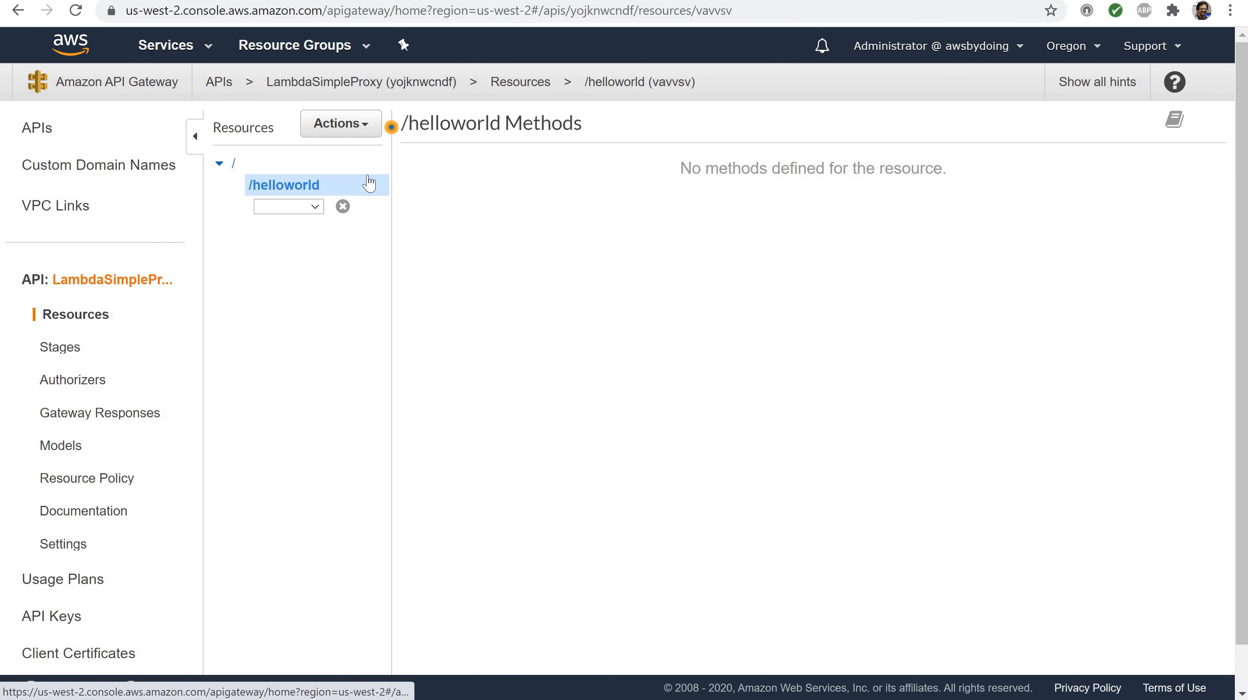
click(317, 215)
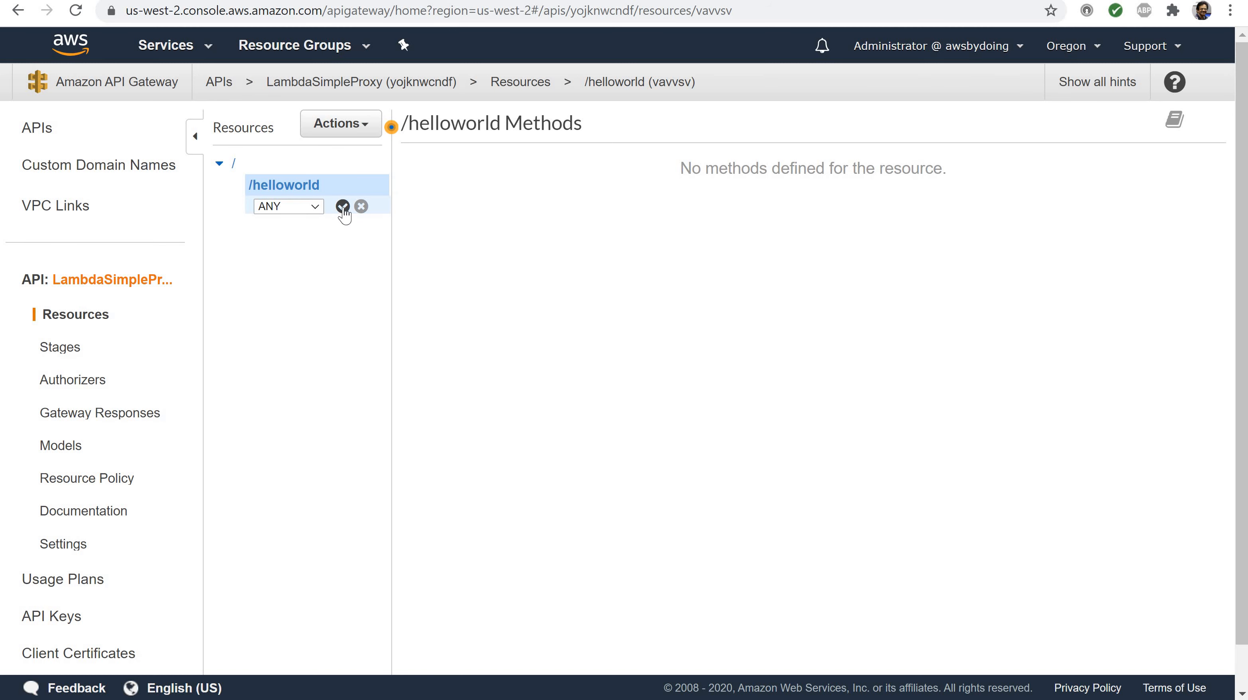
click(343, 206)
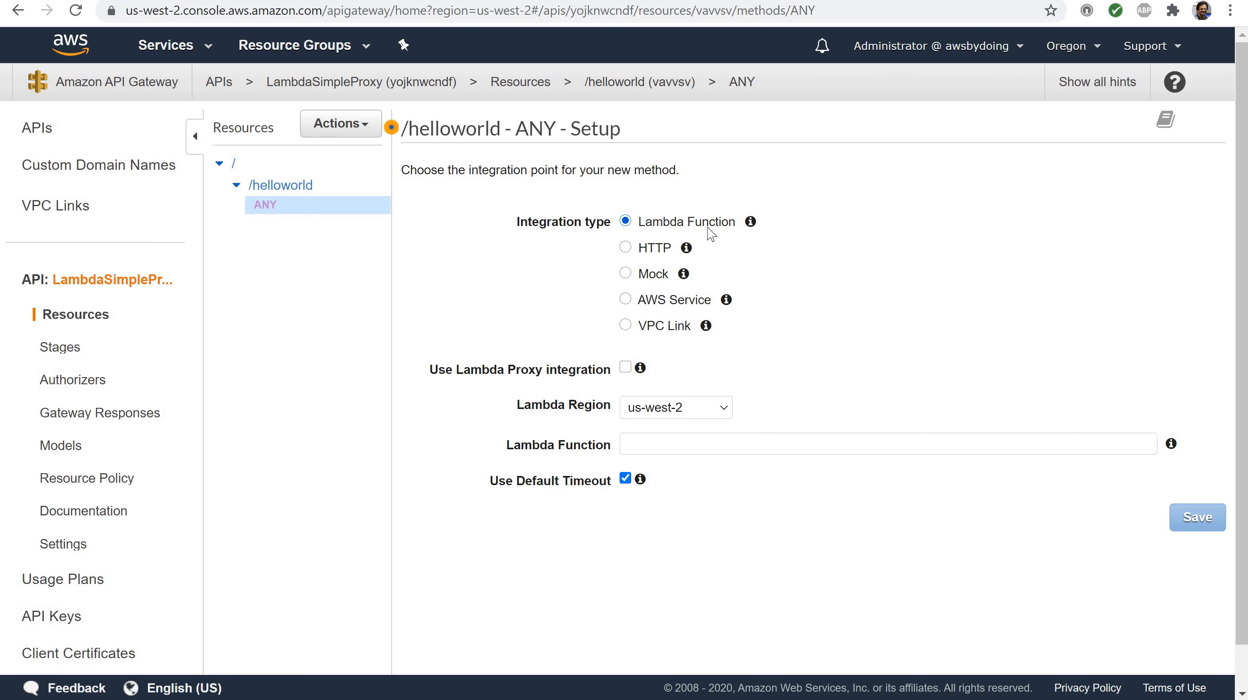
Step: Enable Lambda Proxy integration for the ANY method with the Lambda Function integration type, keeping the us-west-2 region
mouse_move(751, 229)
click(625, 368)
mouse_move(644, 374)
click(719, 417)
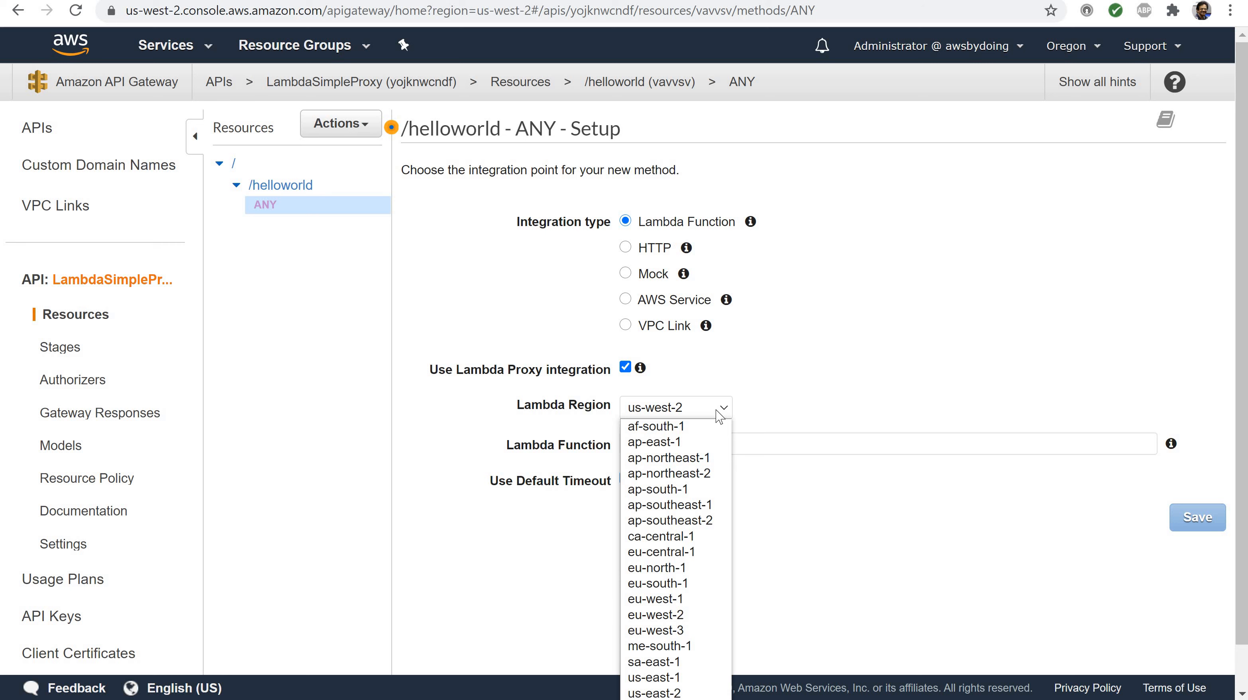
click(718, 417)
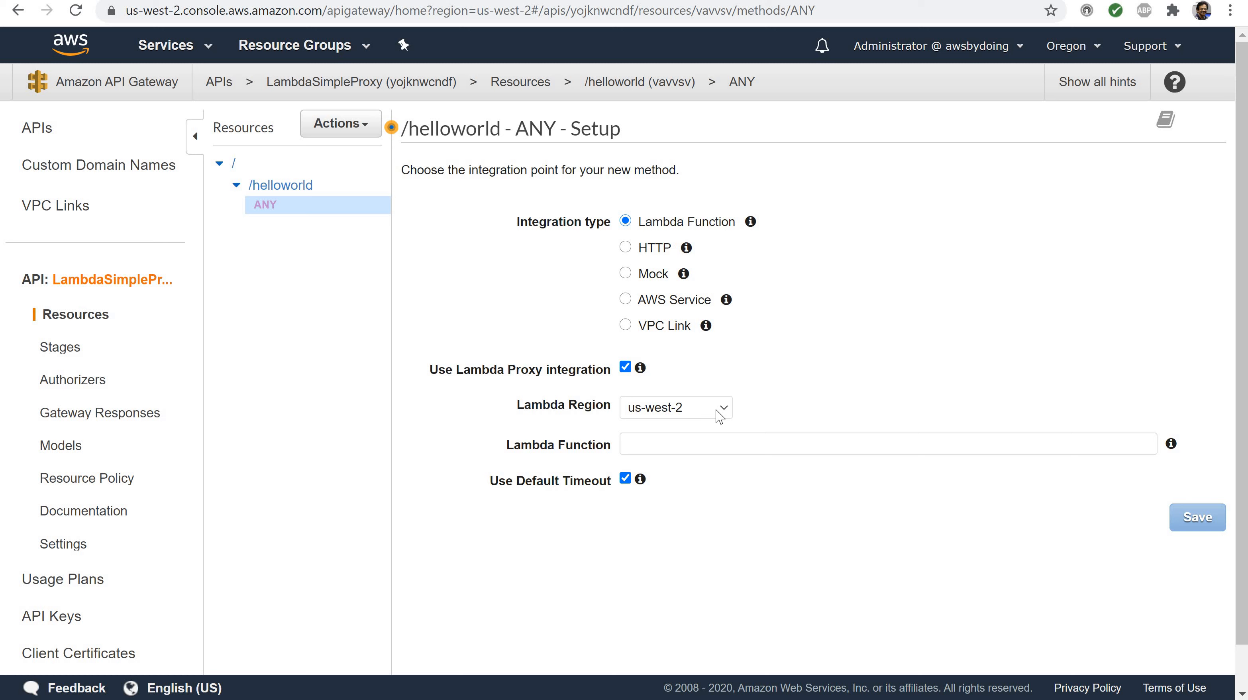
Step: Assign the LambdaProxyIntegration function with the default timeout, save the method and grant API Gateway permission to invoke it
click(745, 440)
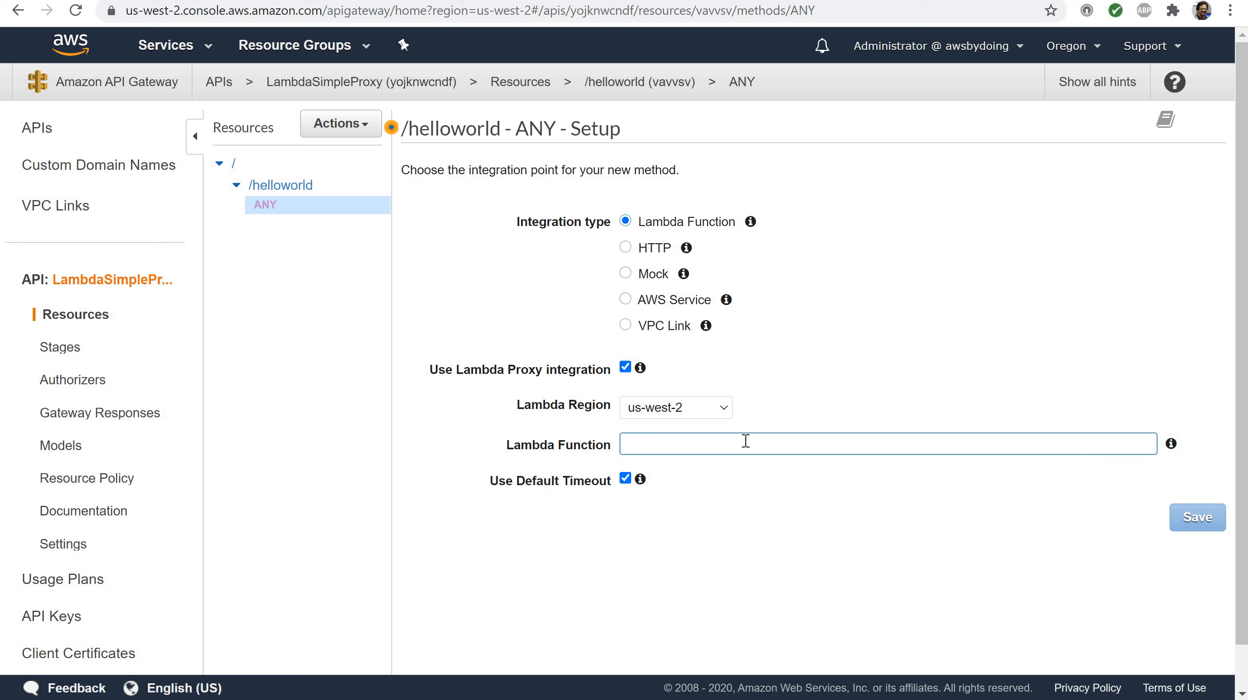
text(a)
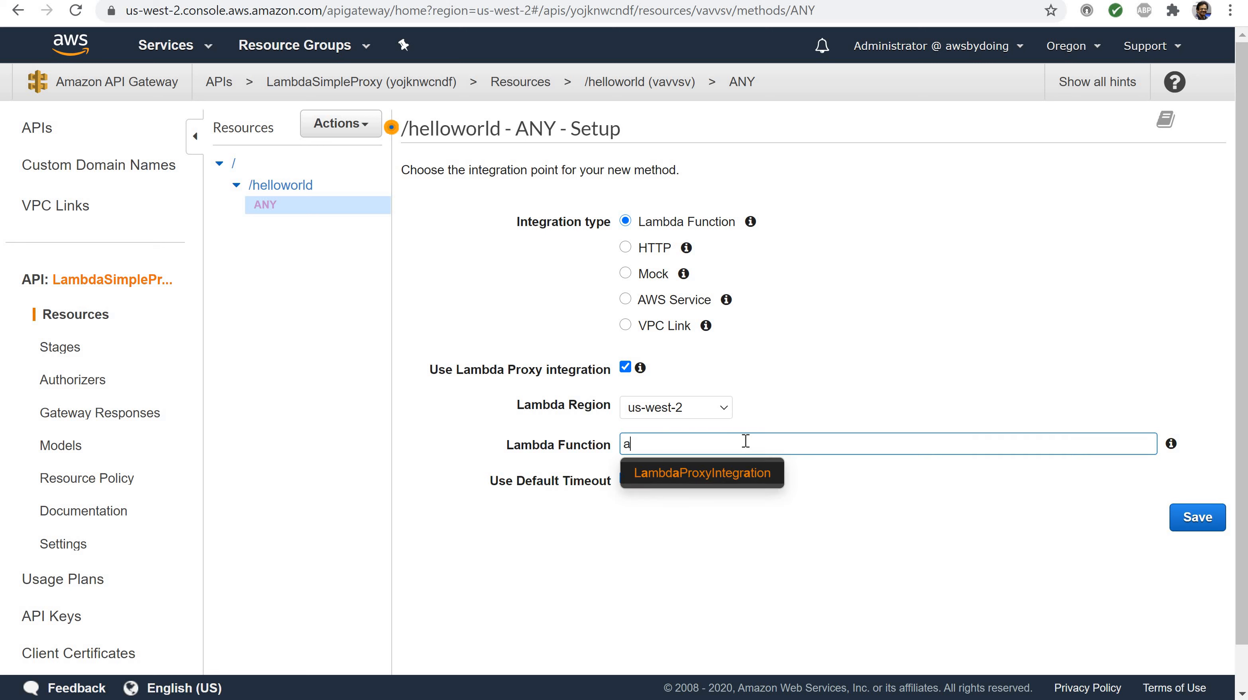
click(707, 475)
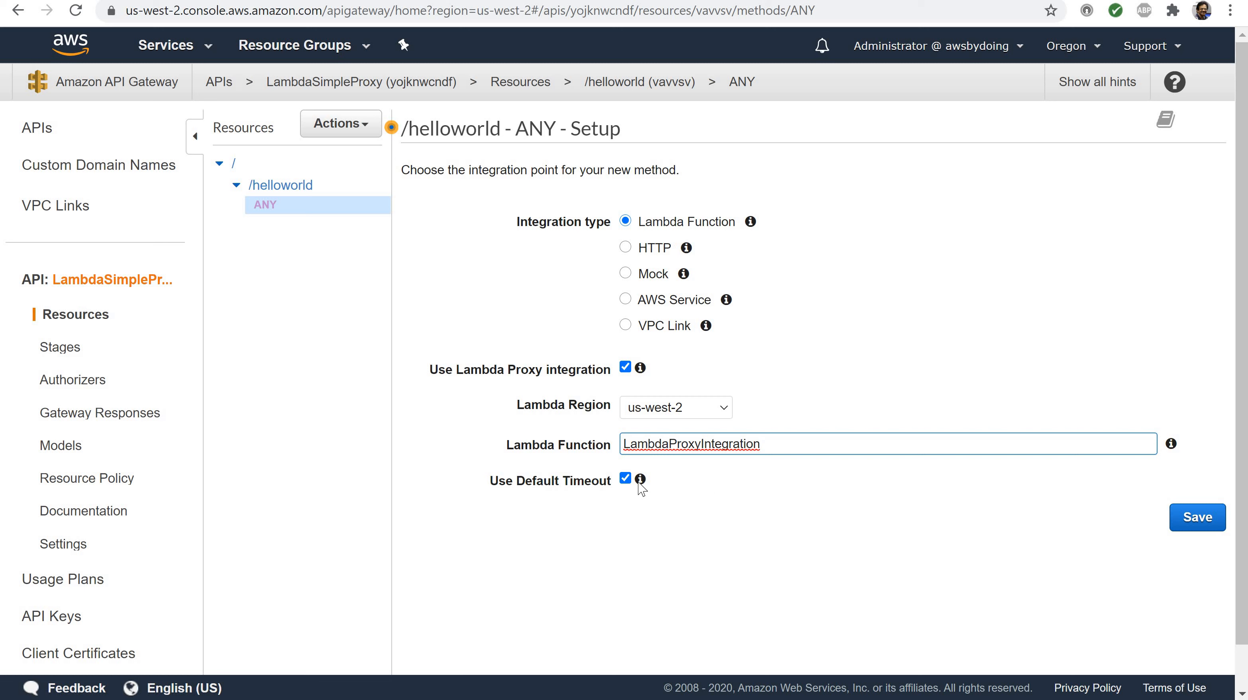
mouse_move(639, 482)
click(1178, 516)
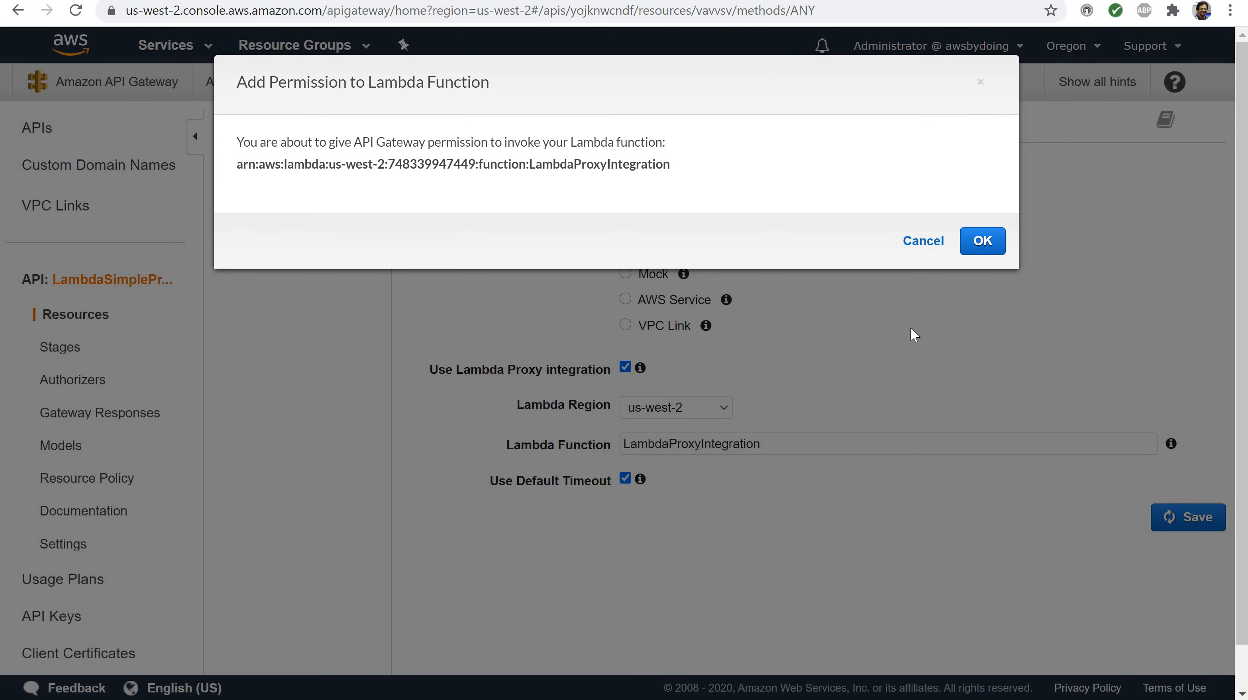
click(983, 240)
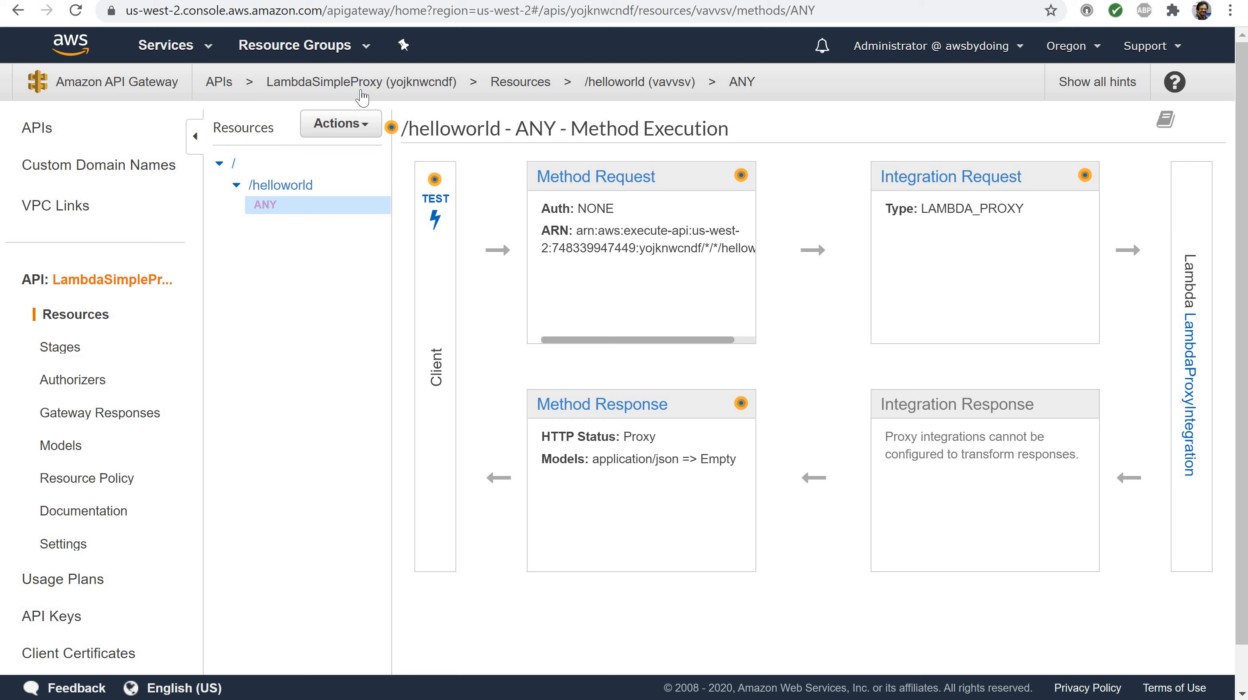
Step: Deploy the LambdaSimpleProxy API to a new stage named prod, leaving both descriptions empty
click(328, 131)
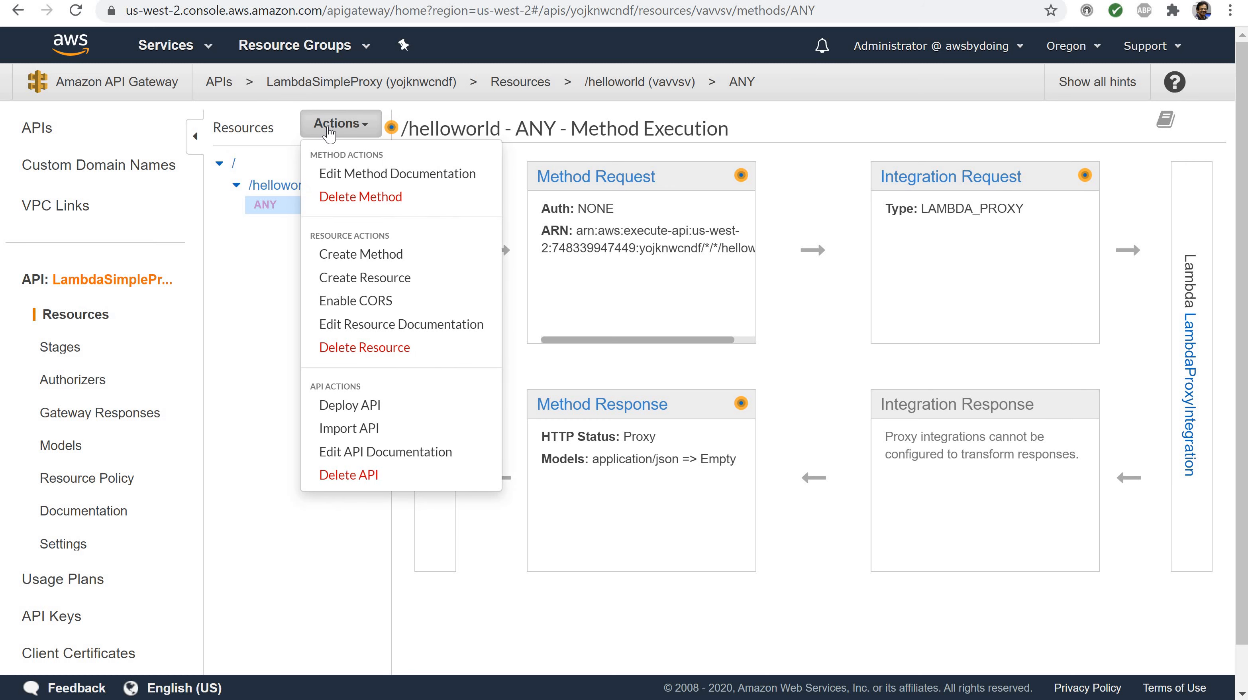
click(371, 414)
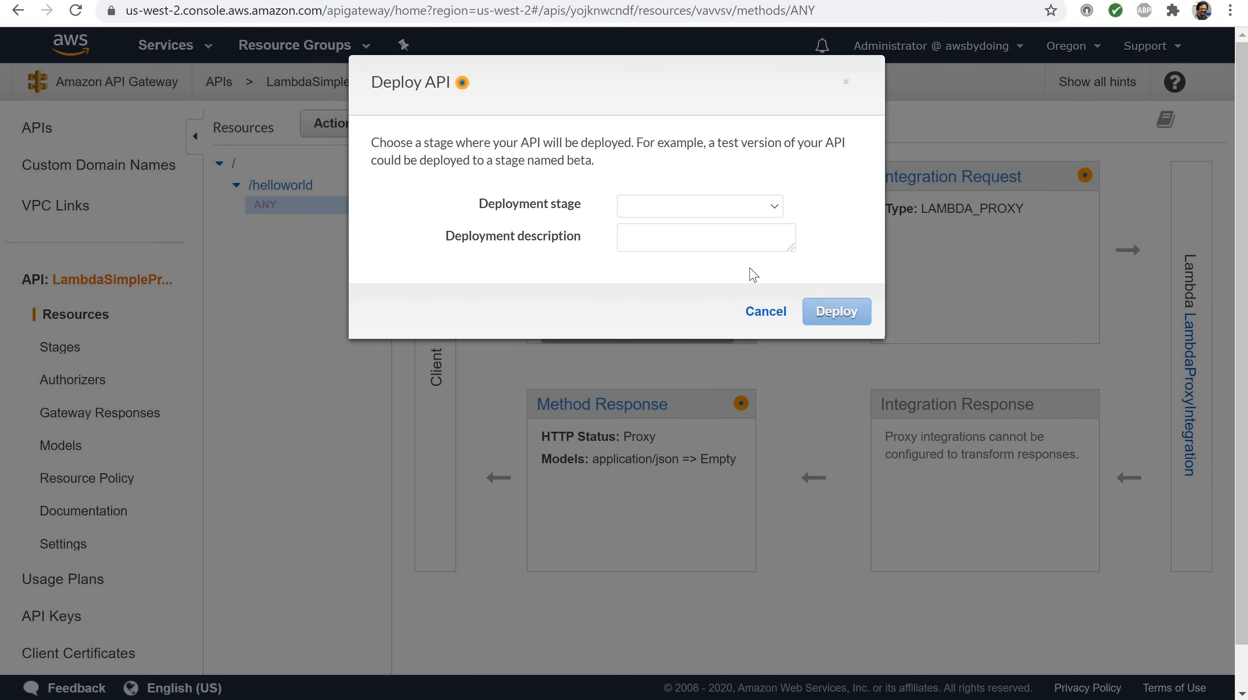
click(773, 209)
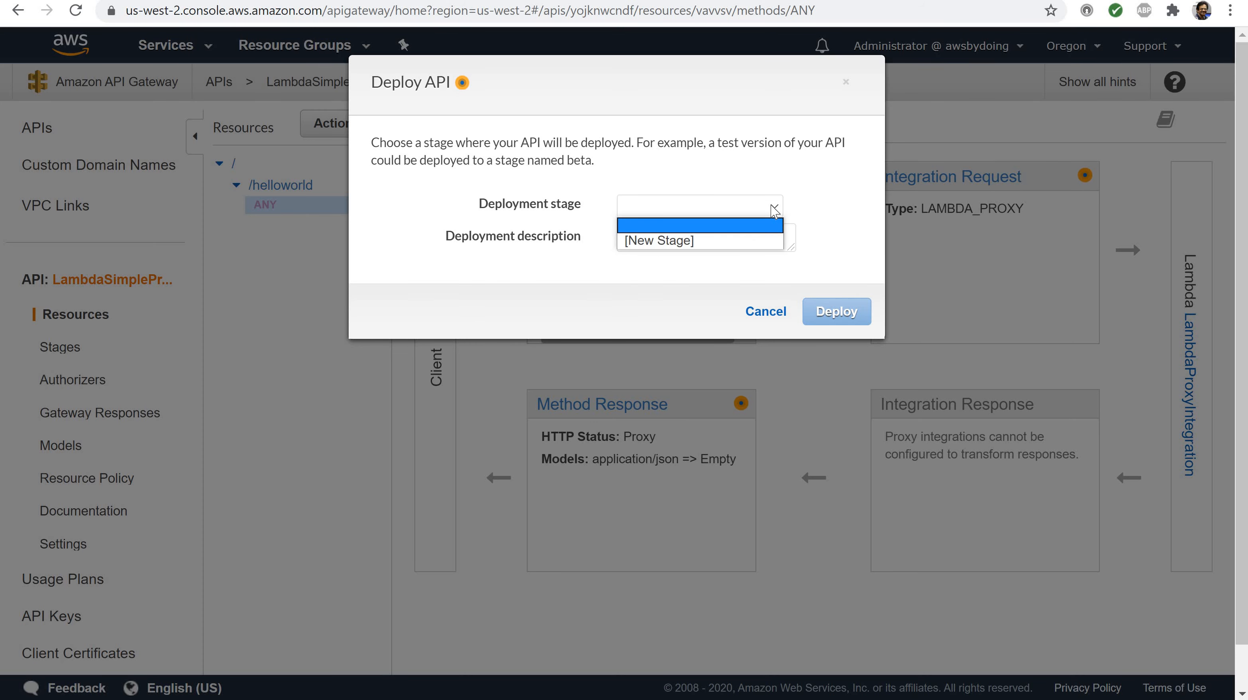
click(696, 240)
click(697, 242)
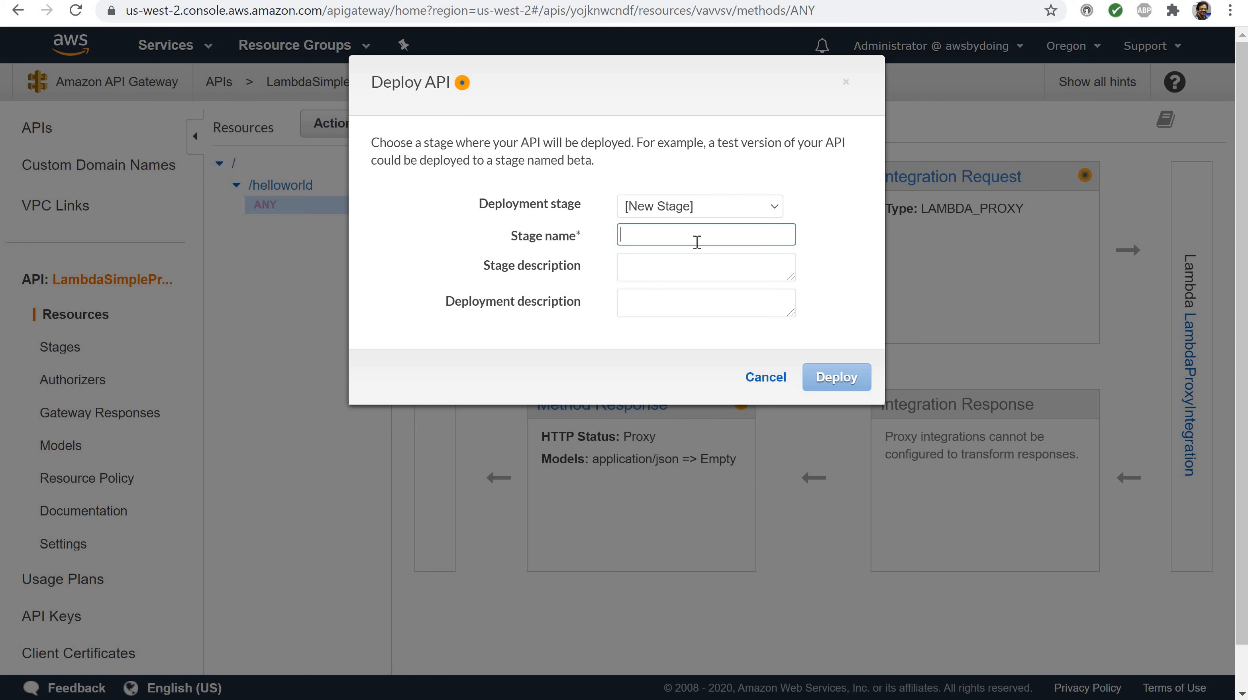
text(prod)
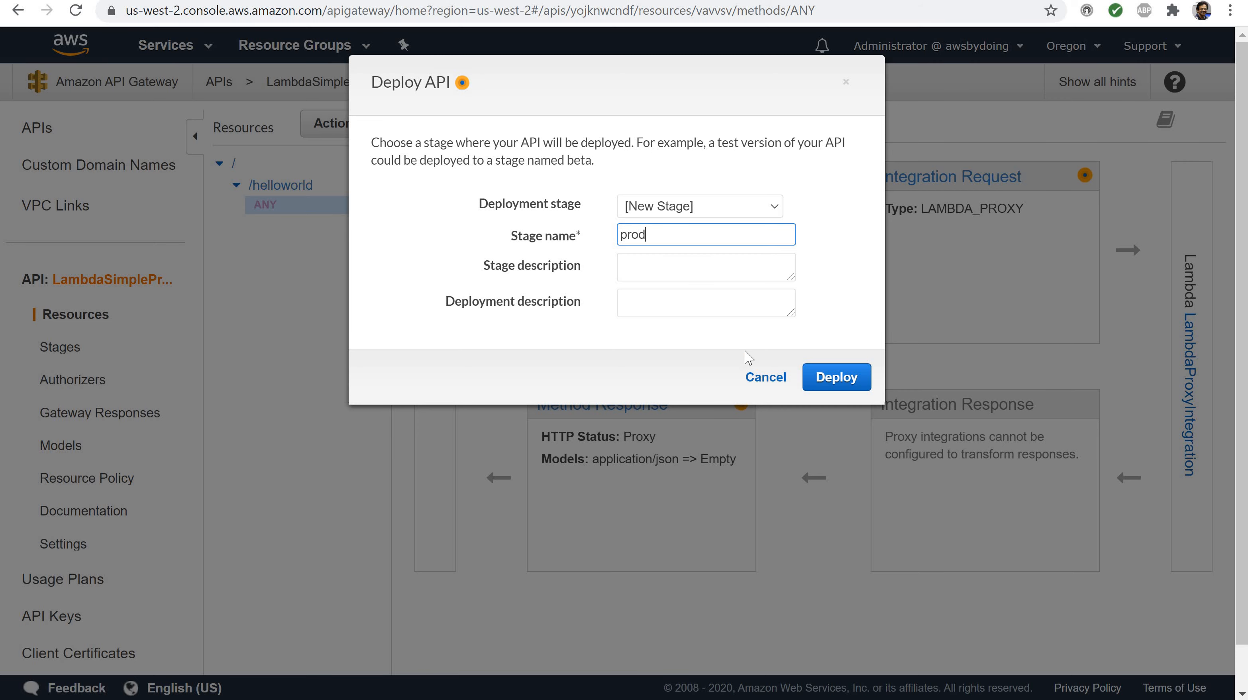
click(828, 373)
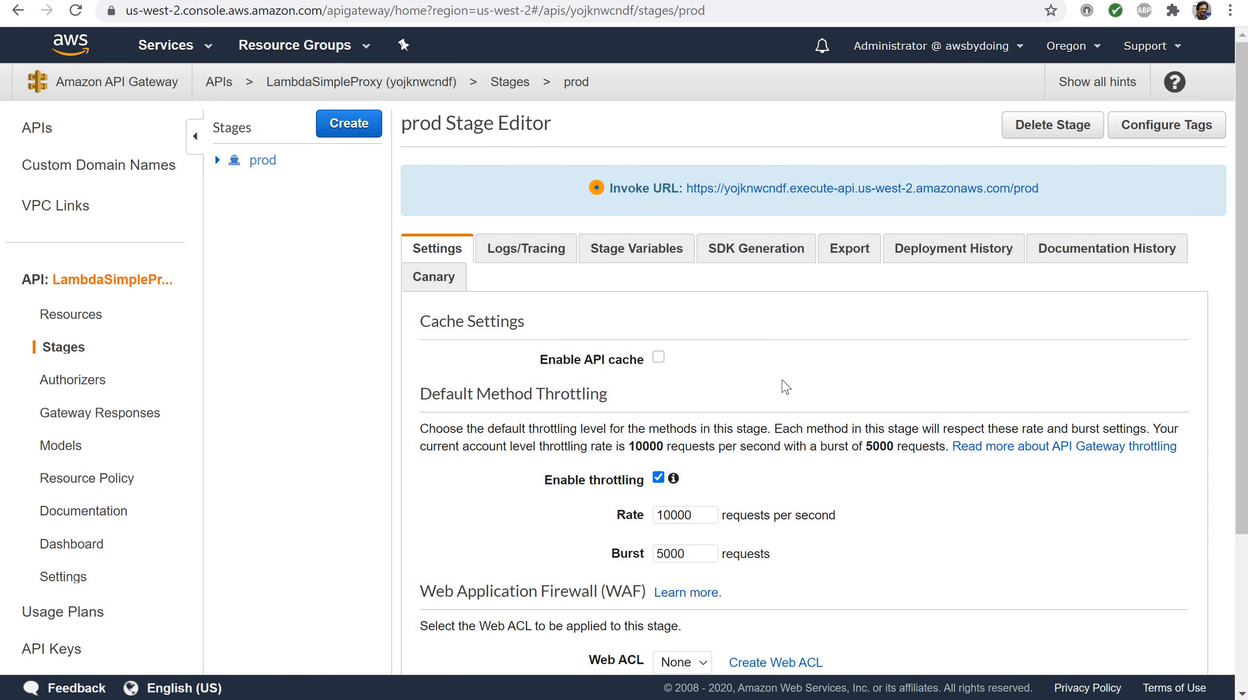
Step: Expand the prod stage and examine the invoke URL and settings of each HTTP method under /helloworld
click(218, 160)
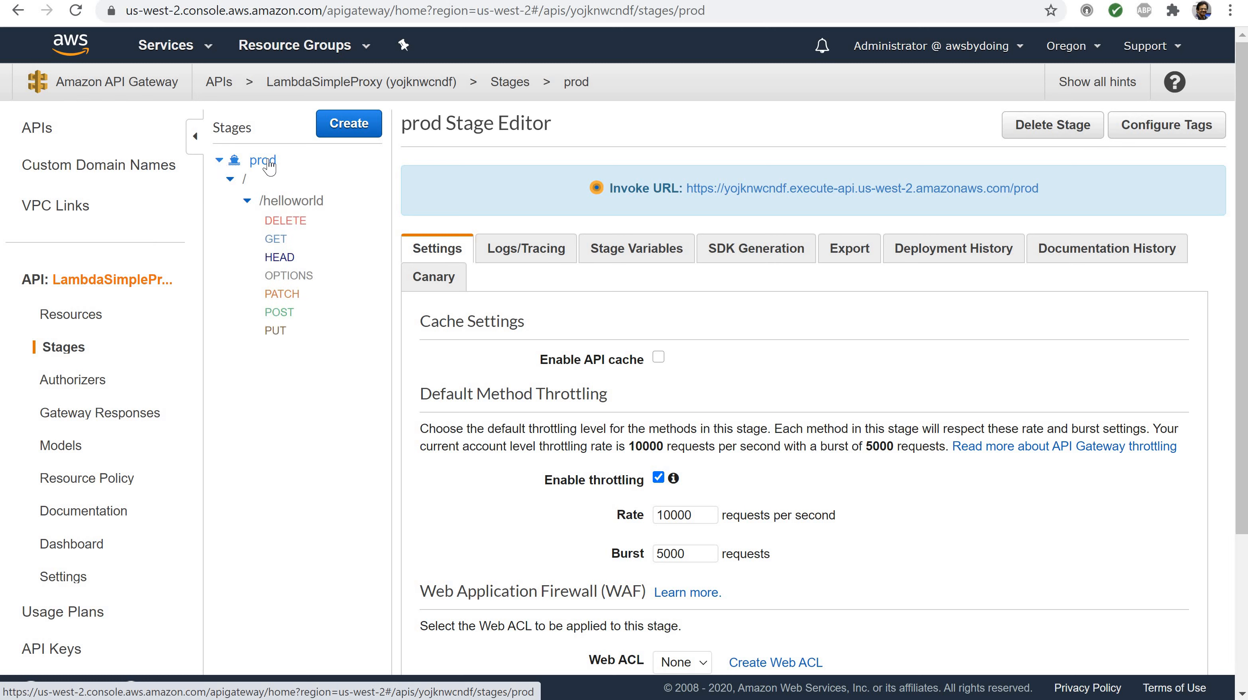
click(278, 221)
click(277, 241)
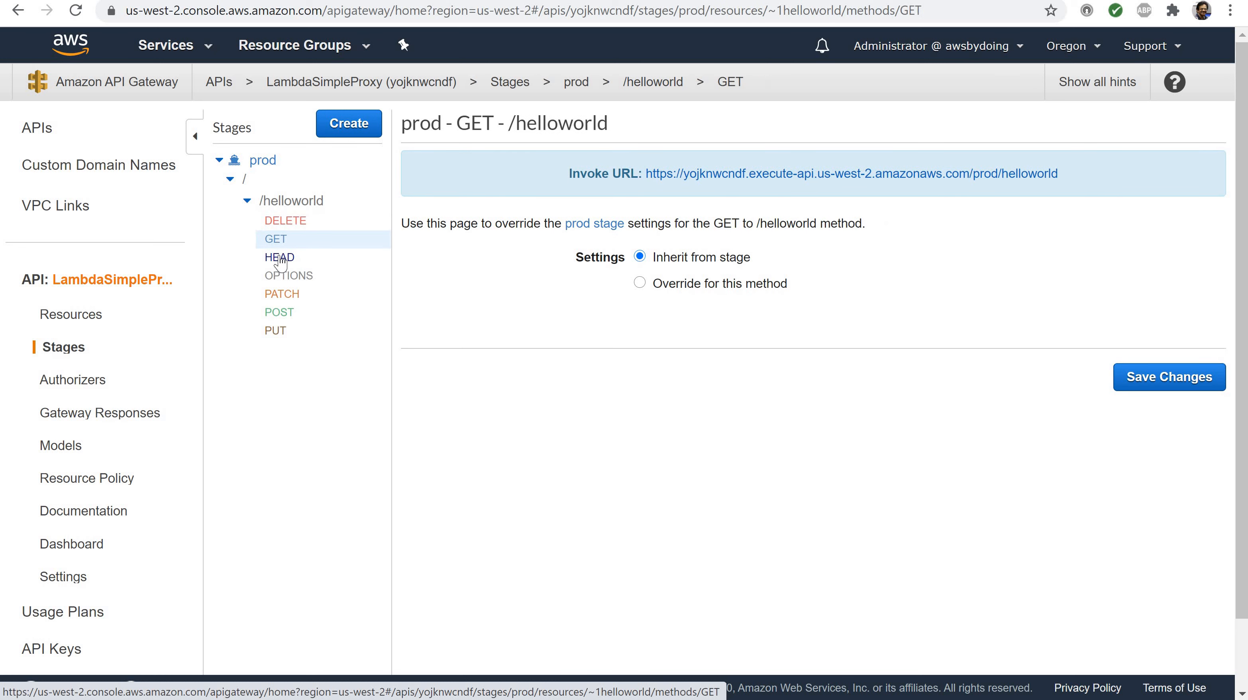
click(278, 256)
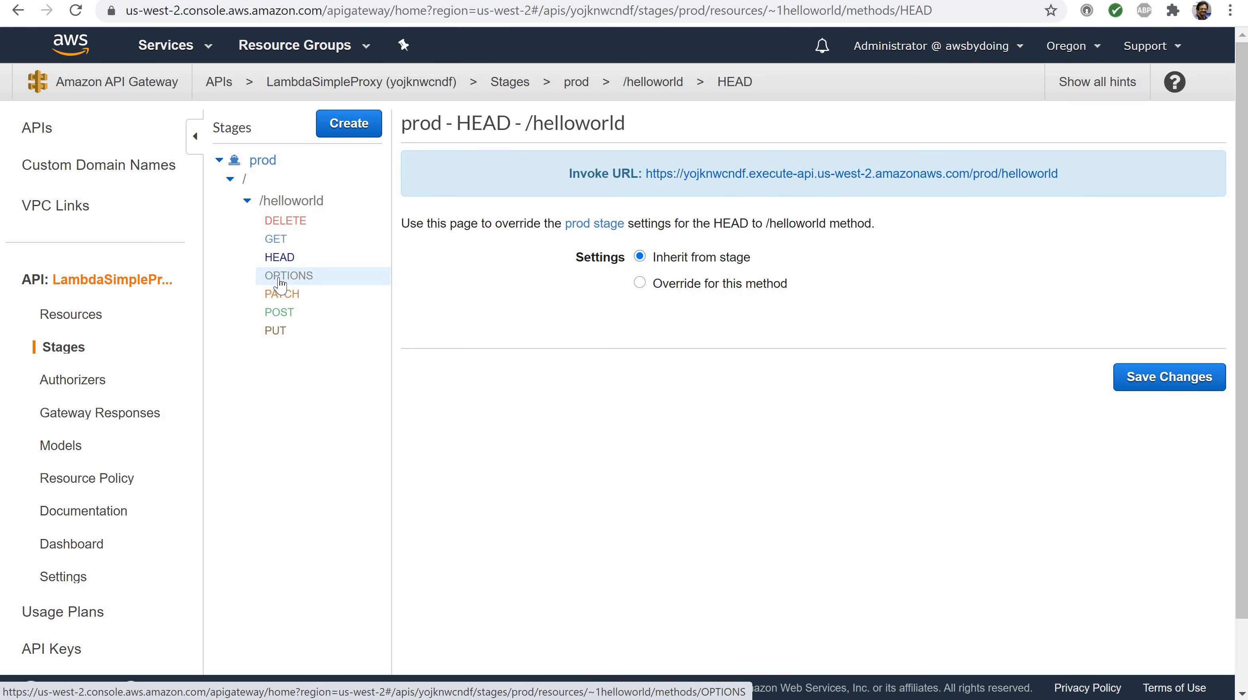
click(280, 282)
click(278, 294)
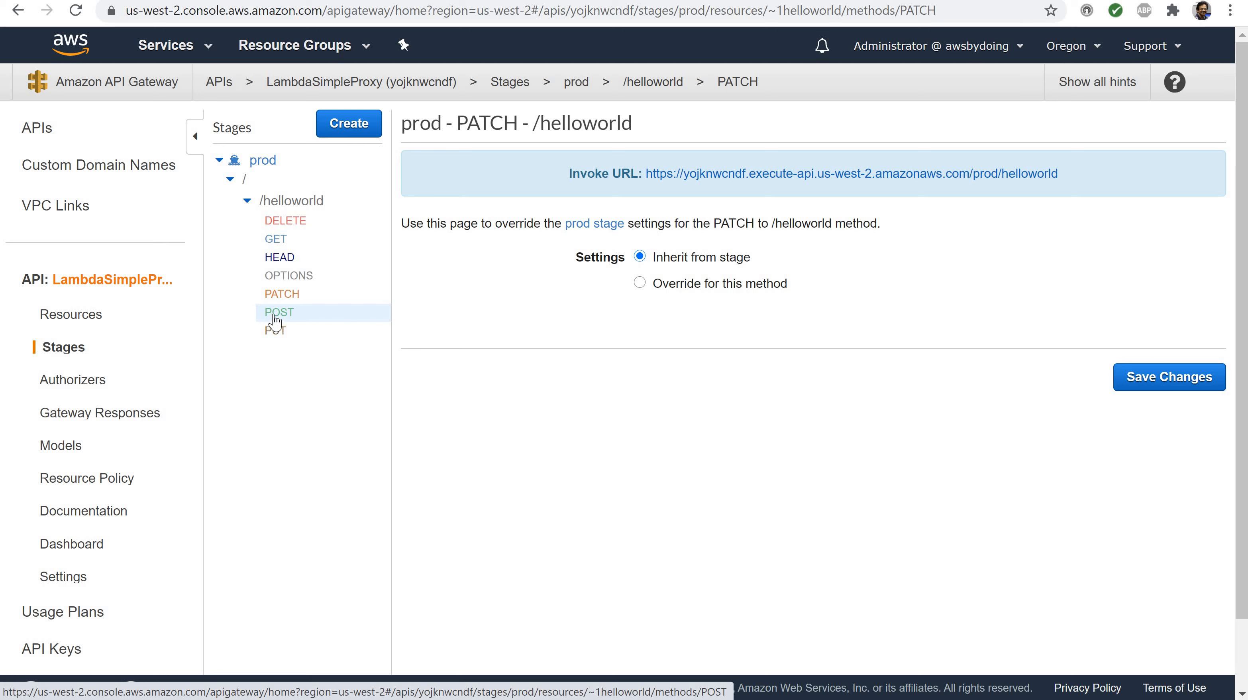
click(275, 317)
click(276, 331)
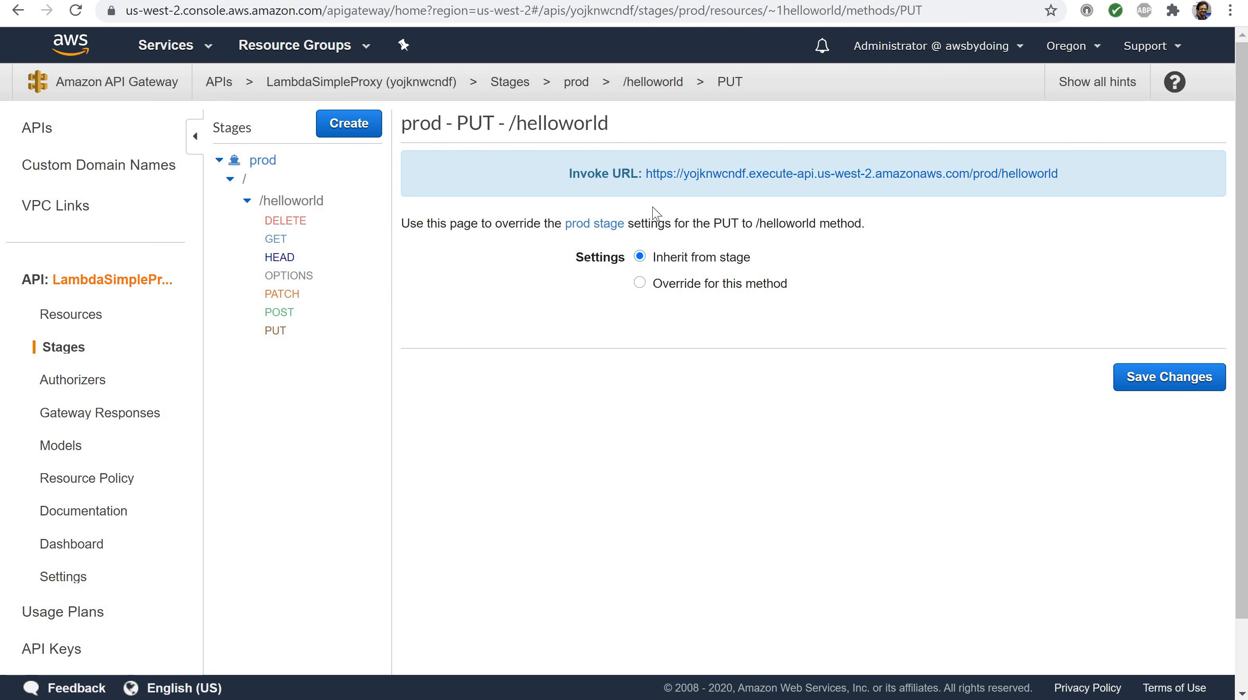
Step: Copy the invoke URL of the PUT method on /helloworld in the prod stage
drag(646, 170, 1063, 177)
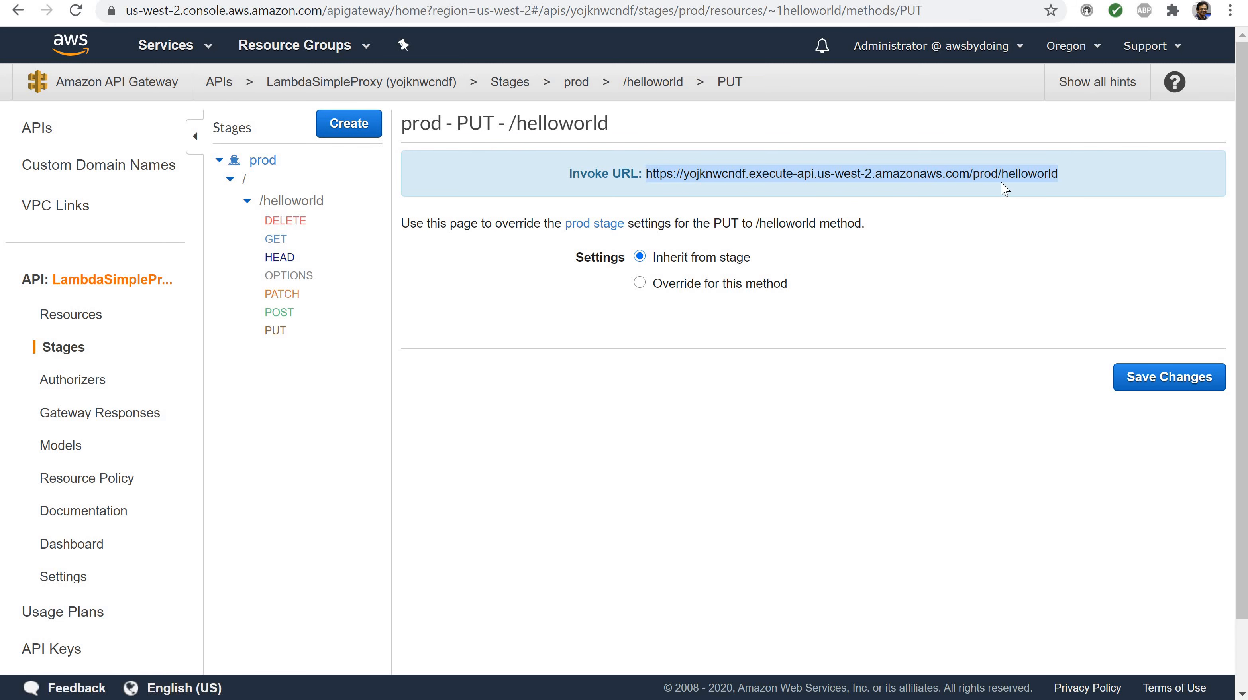
right_click(989, 173)
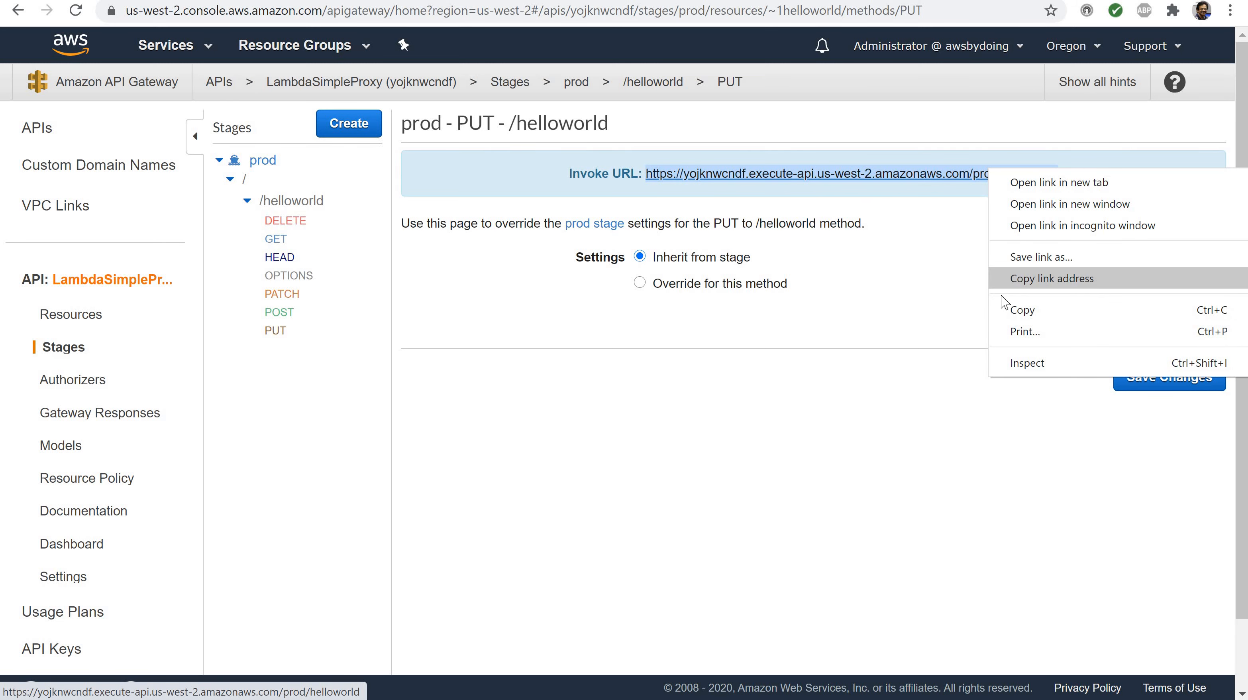
click(1009, 279)
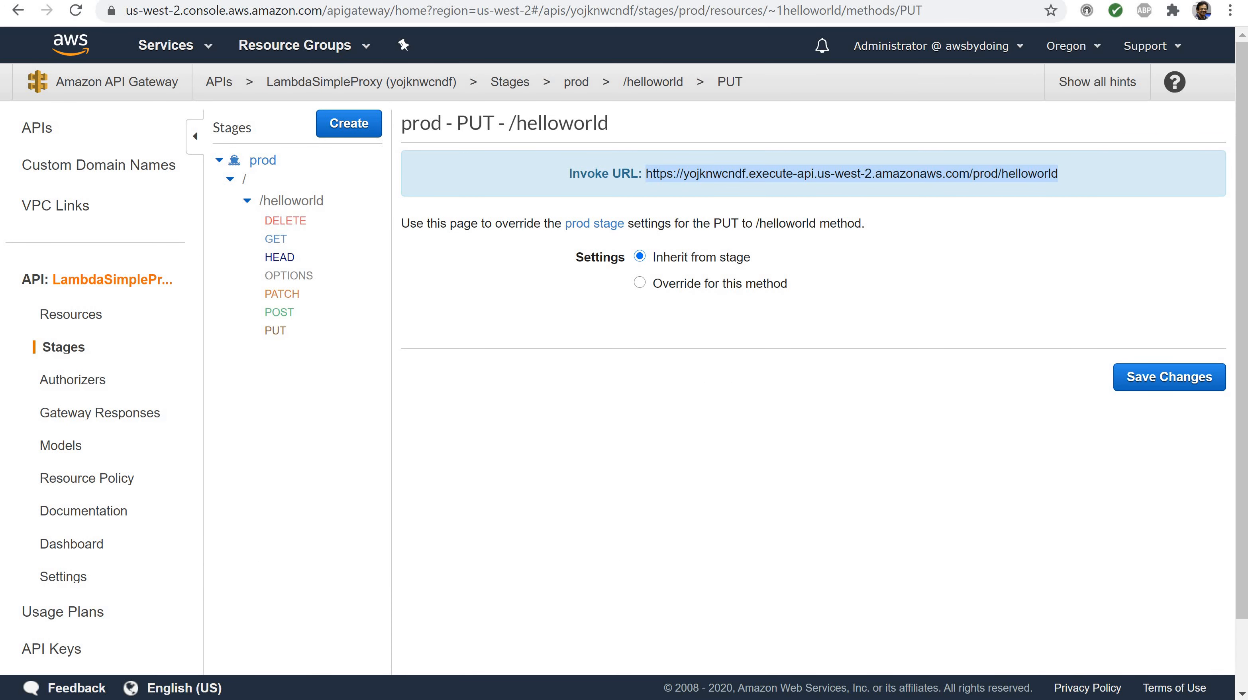
Step: Request the copied invoke URL in a new browser tab, appending the slide's query string with the sample name and city=Seattle
key(ctrl+t)
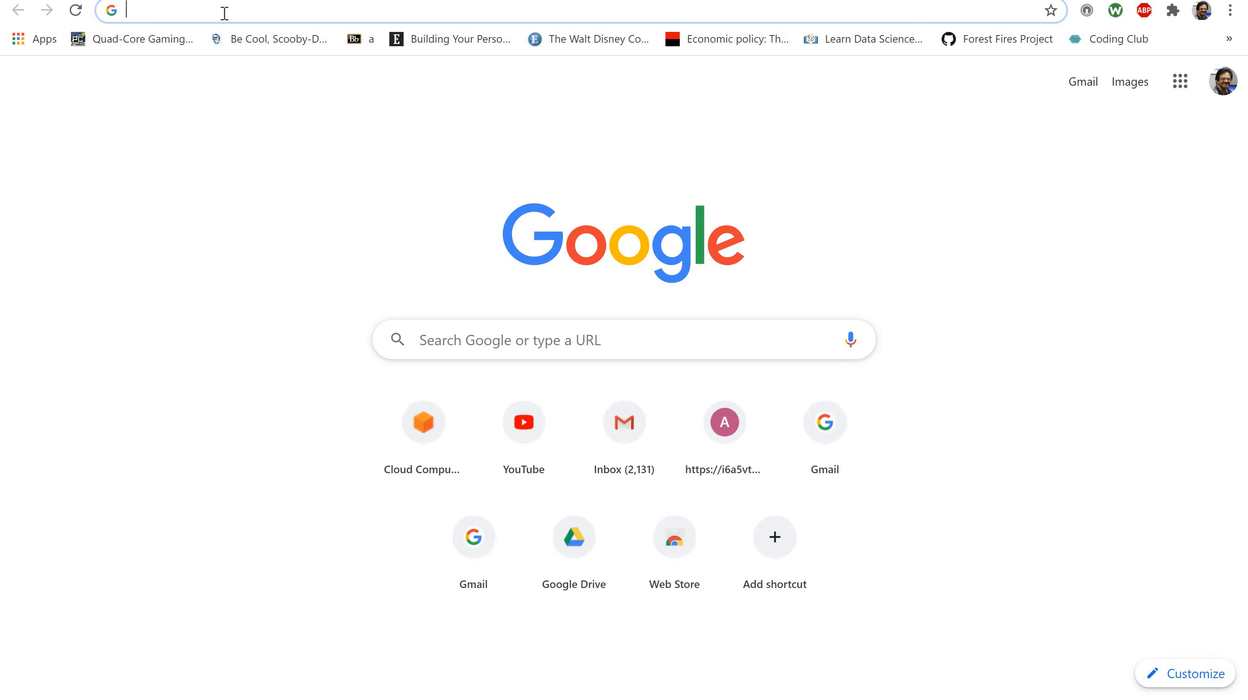
key(ctrl+v)
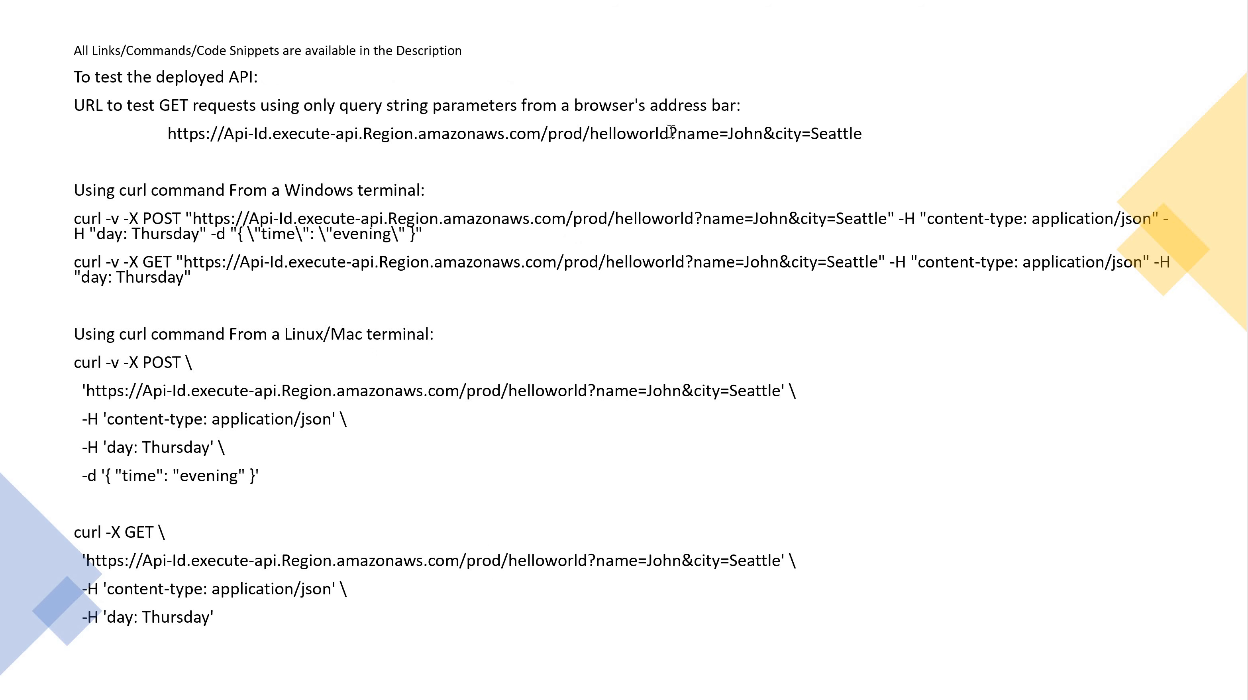
drag(671, 132, 848, 152)
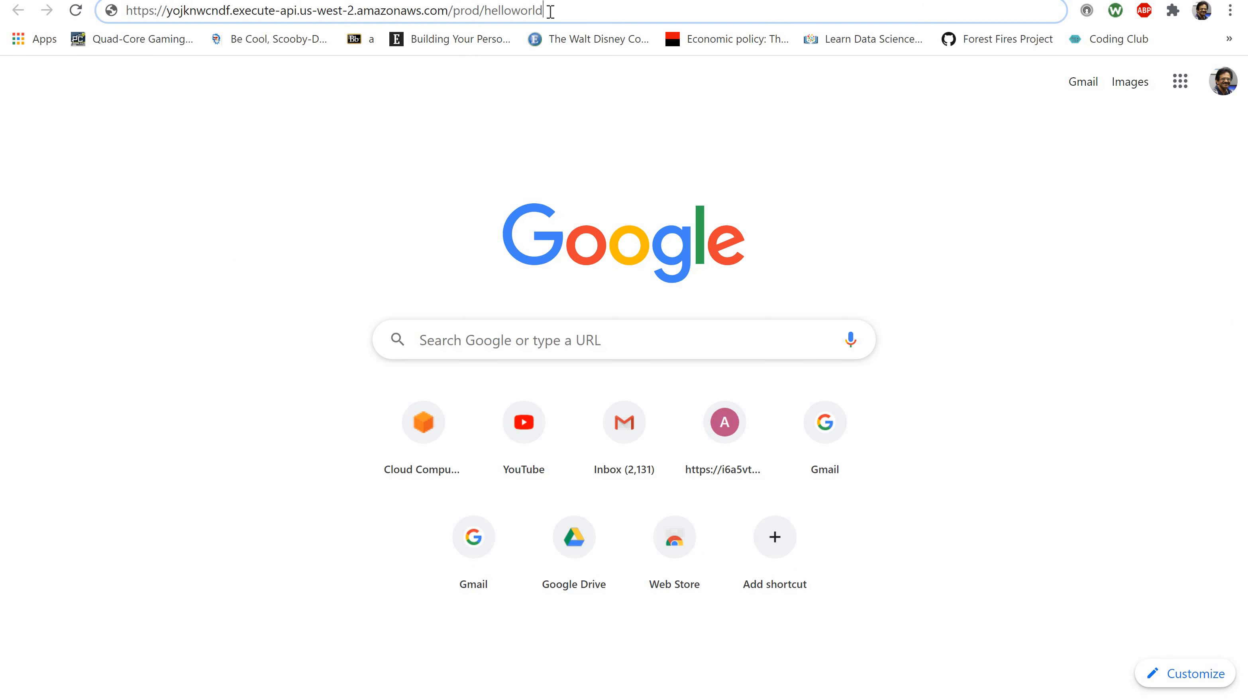
key(ctrl+v)
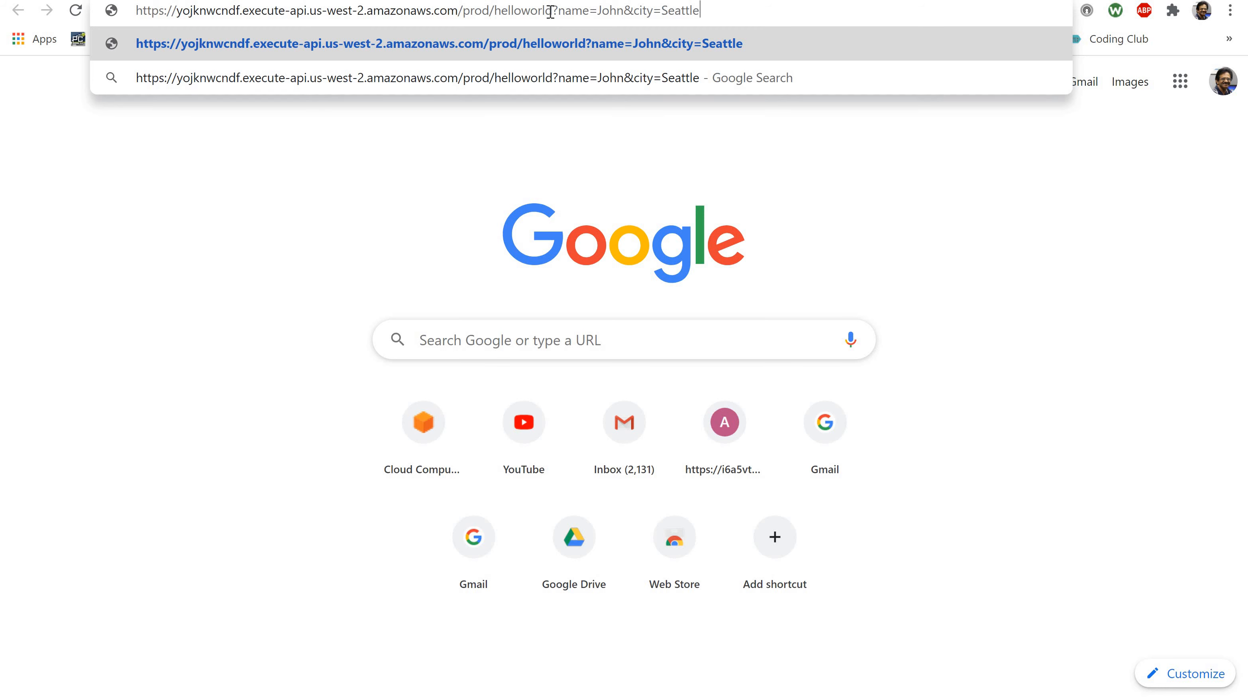
key(Return)
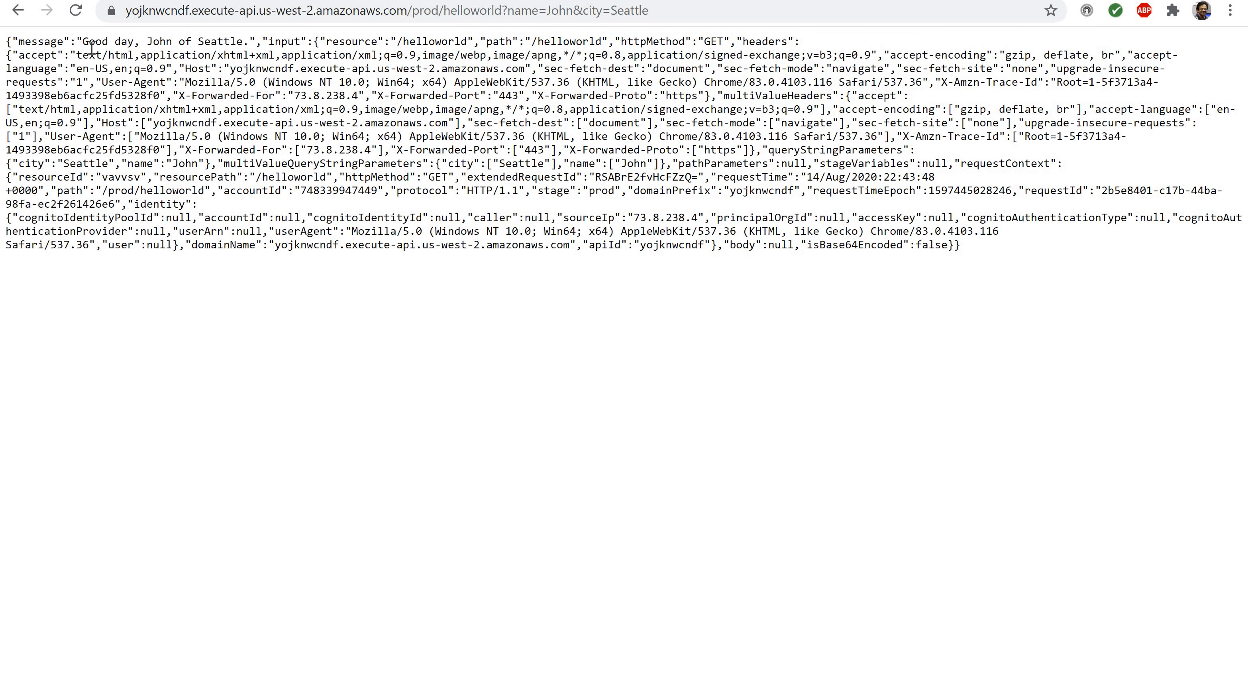
Step: Compare the greeting message in the JSON response with the expected greeting format and example on the slide
drag(86, 43, 265, 43)
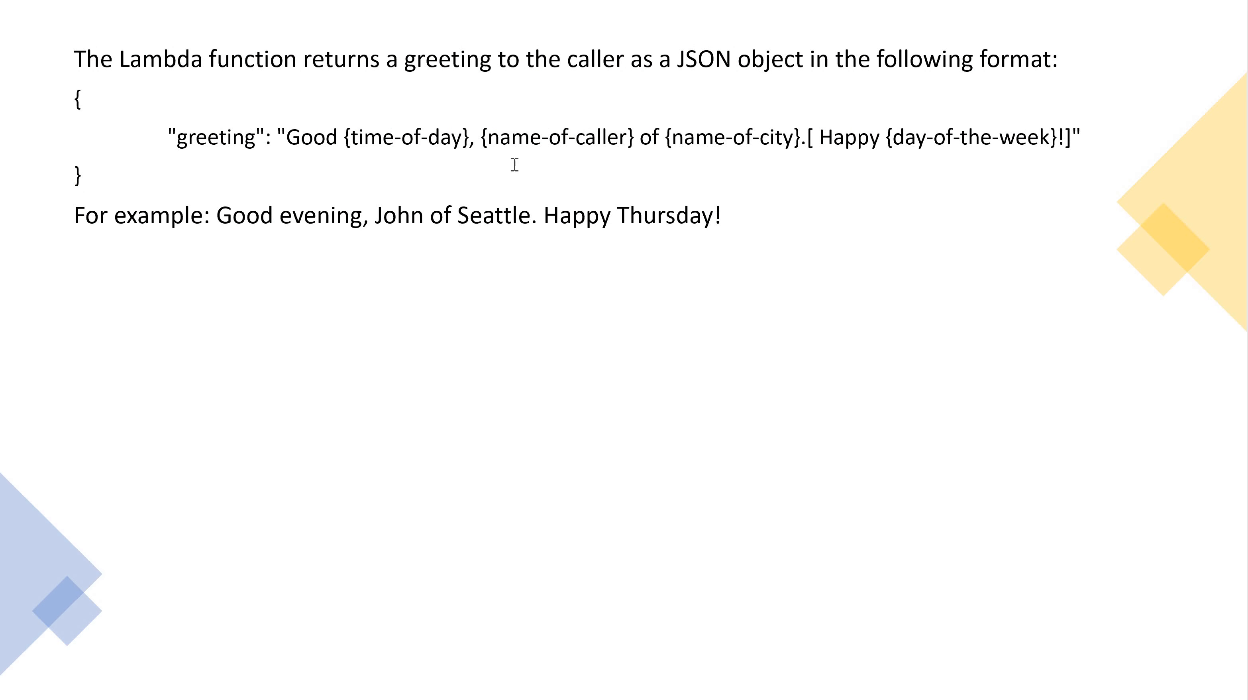
drag(377, 219, 659, 227)
click(574, 226)
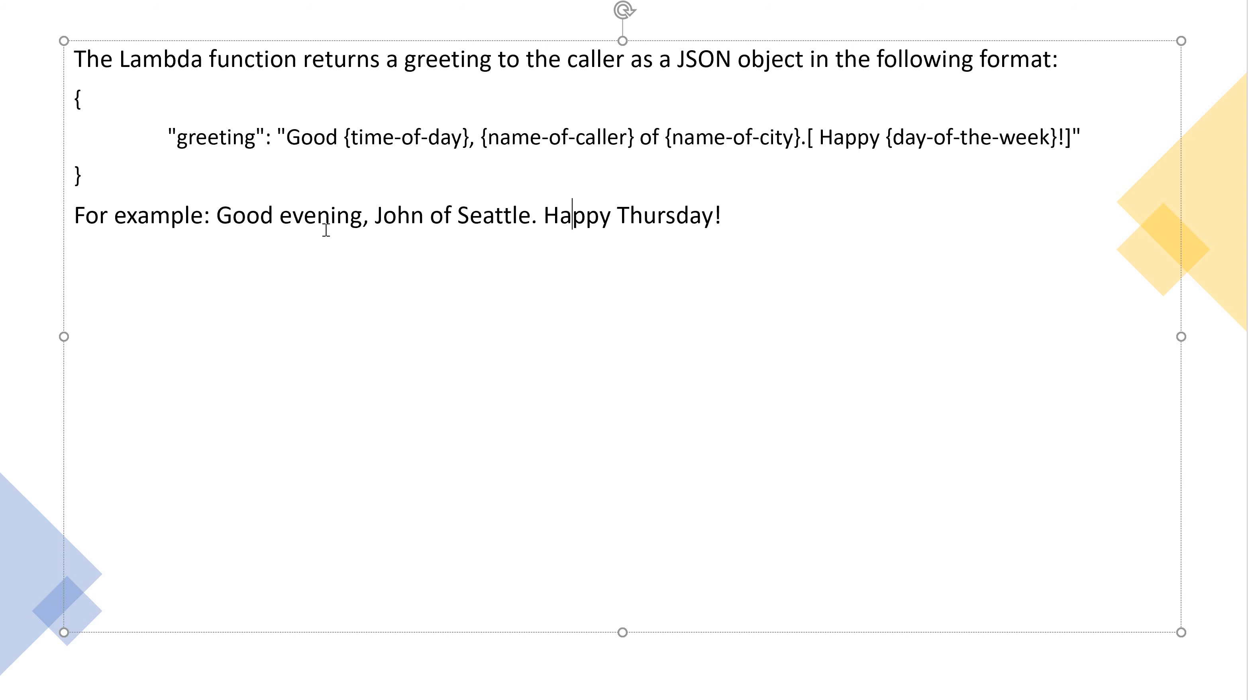
scroll(327, 230, down, 1)
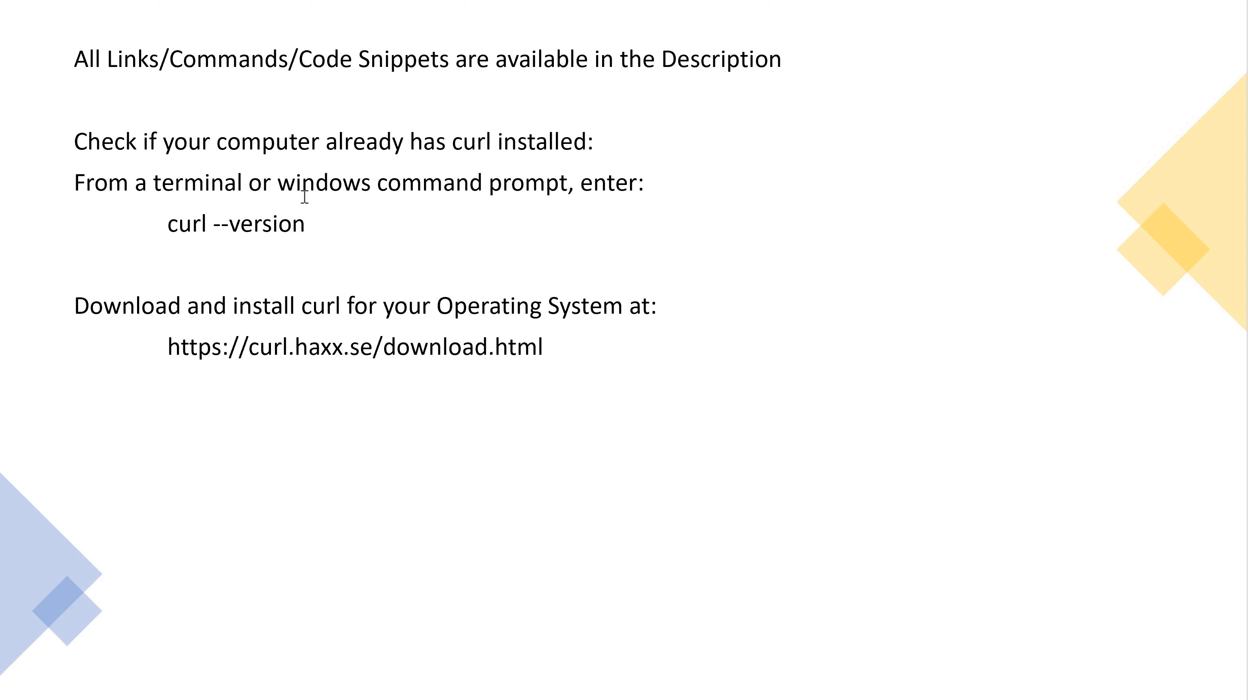